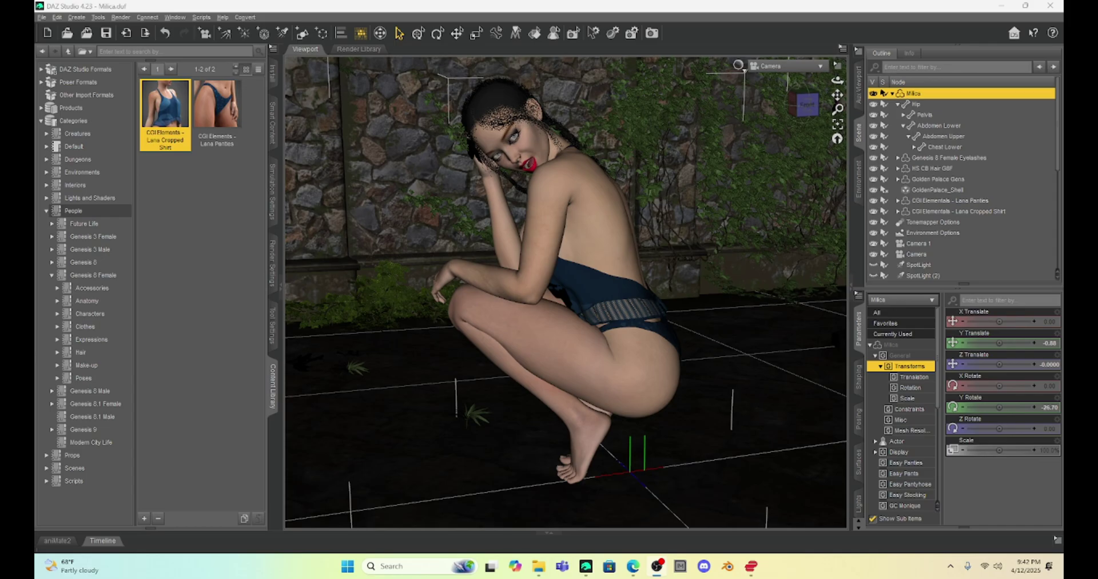
# - Open the Do It Solo pose folder within the Genesis 8 Female Poses category
pyautogui.click(57, 377)
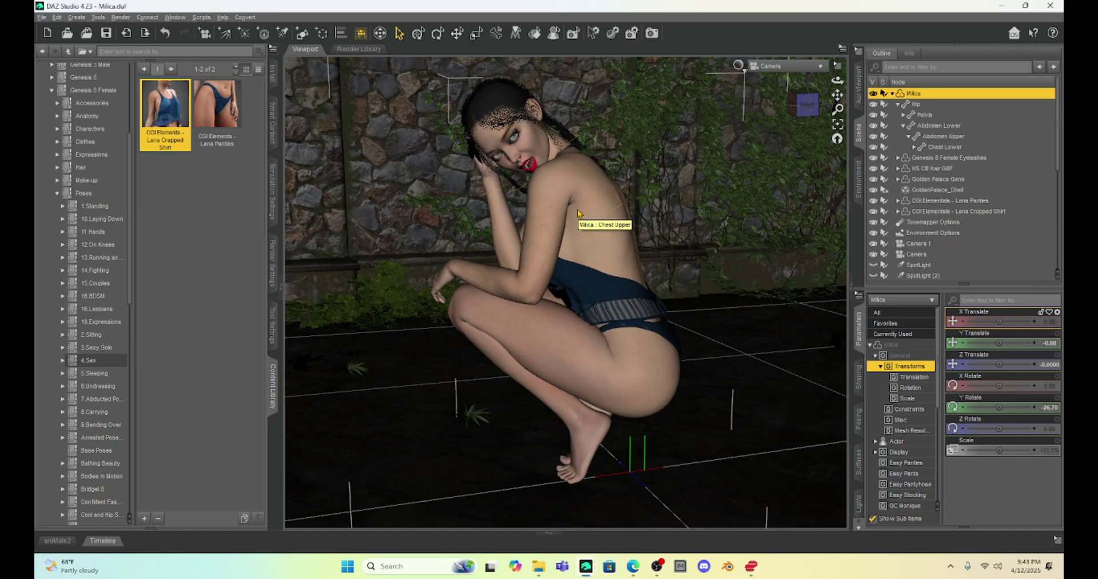
pyautogui.moveTo(838, 94); pyautogui.dragTo(837, 95)
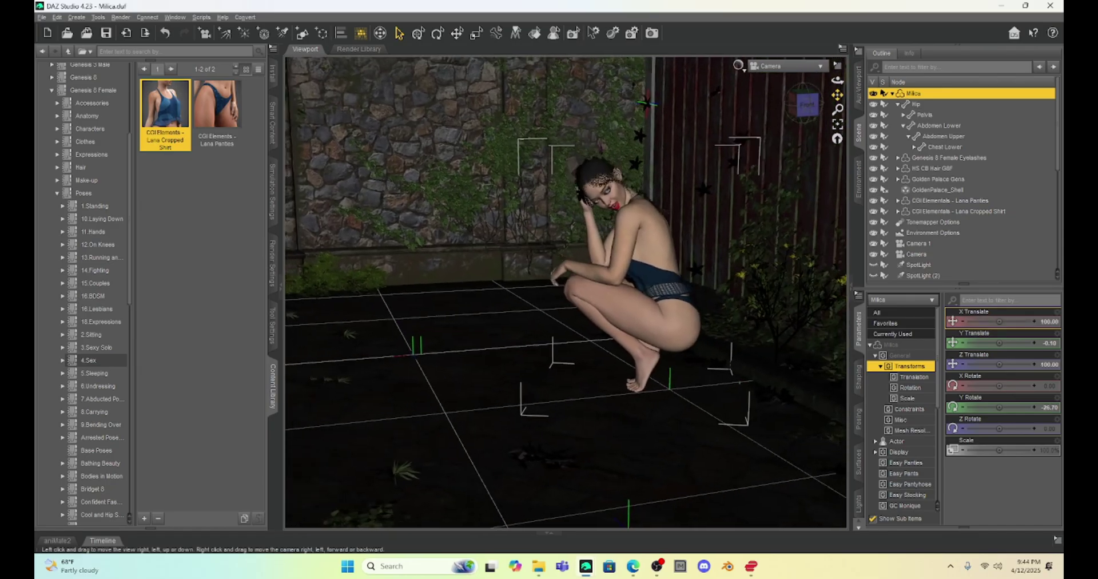
pyautogui.scroll(-3, 596, 293)
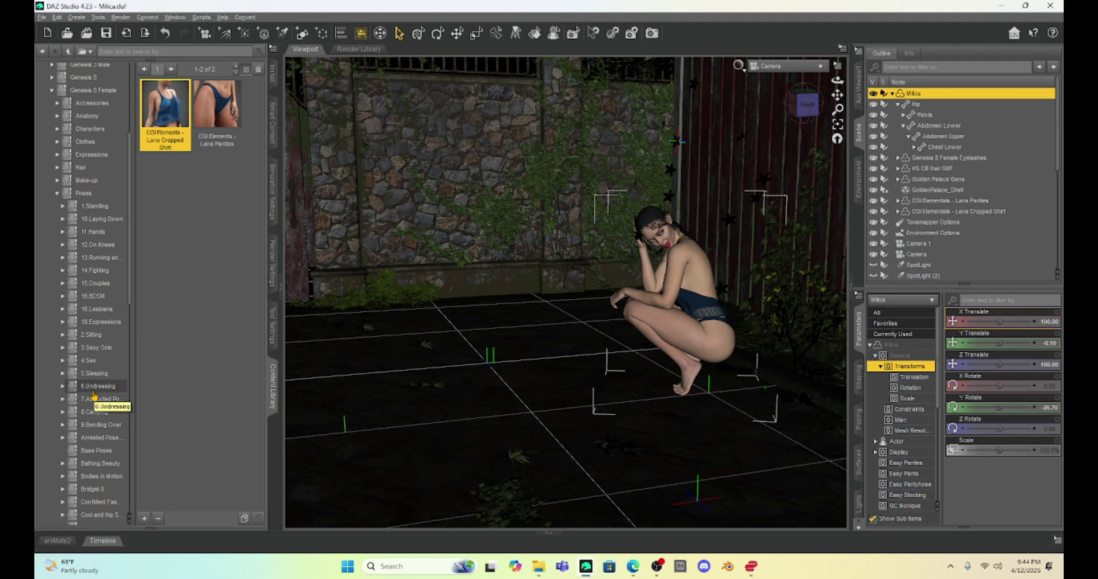
pyautogui.scroll(-8, 92, 389)
pyautogui.scroll(5, 79, 360)
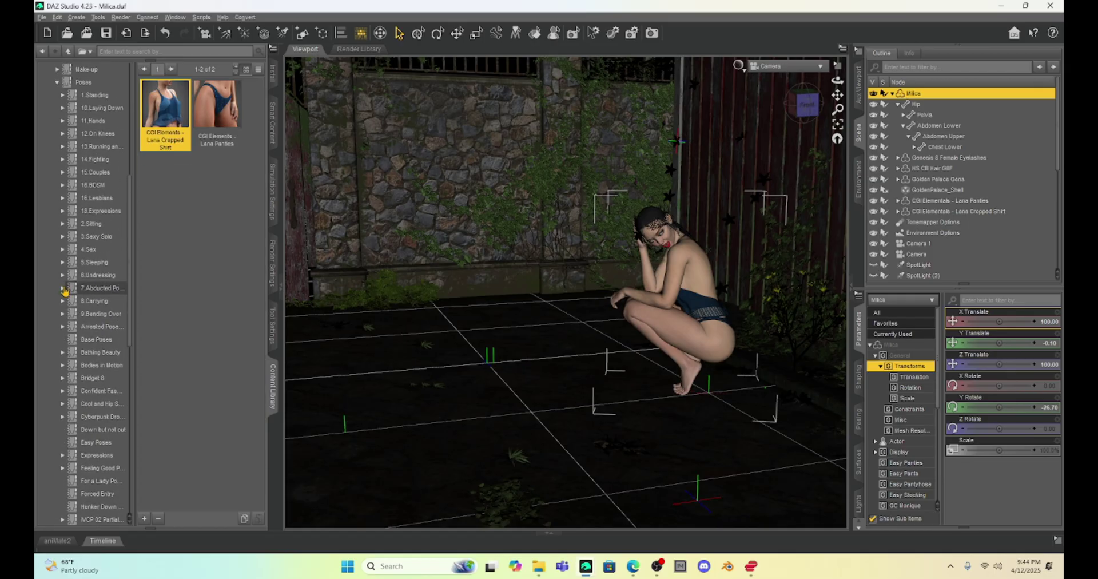
pyautogui.scroll(-10, 64, 291)
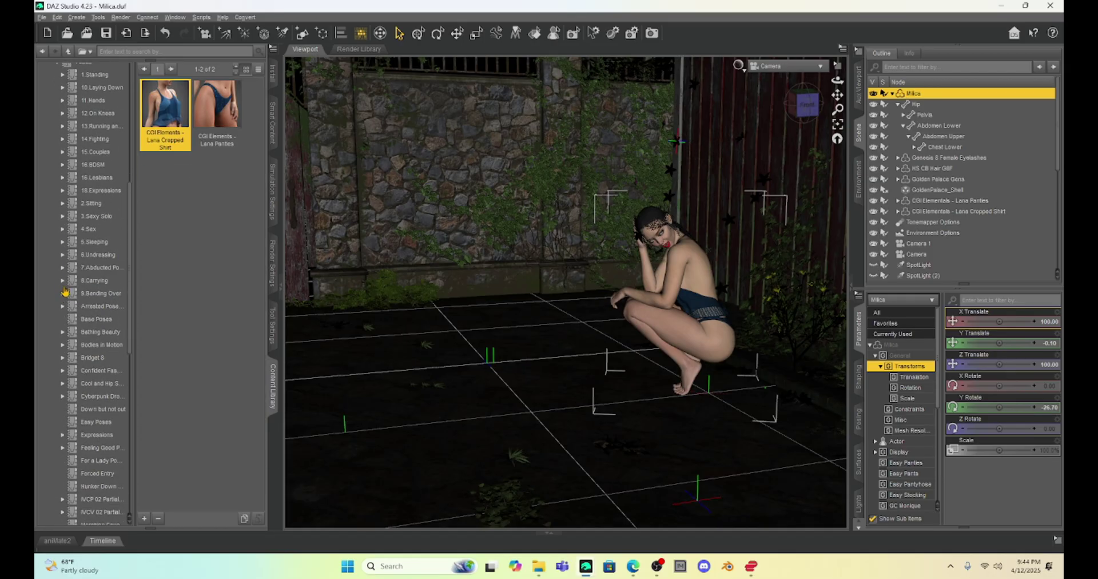
pyautogui.click(103, 282)
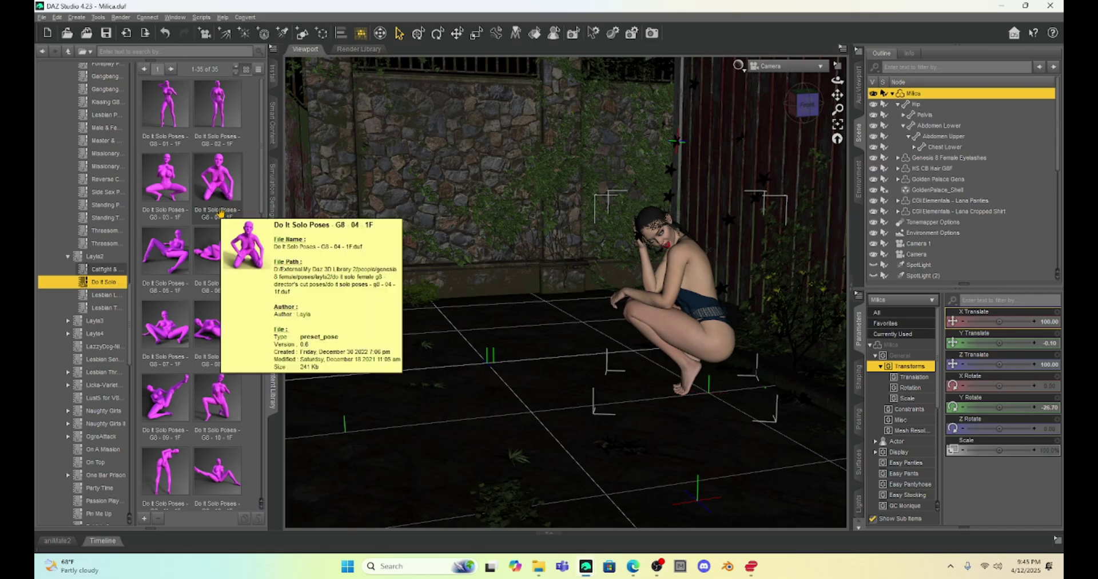
# - Apply the Do It Solo Poses - G8 - 04 - 1F preset with its default settings to the figure, and undo it
pyautogui.moveTo(153, 154)
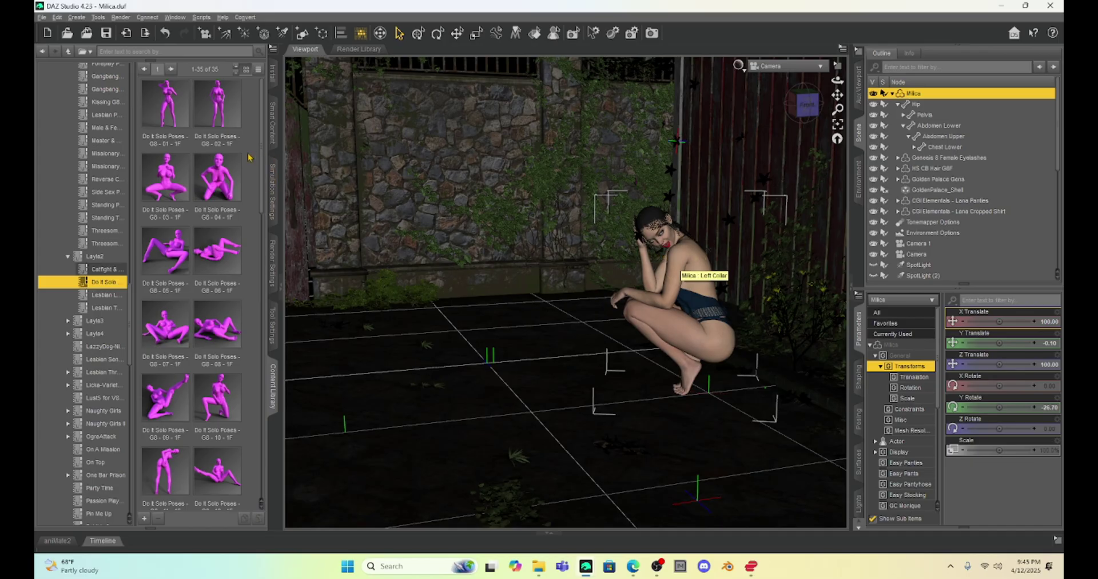
pyautogui.moveTo(197, 128)
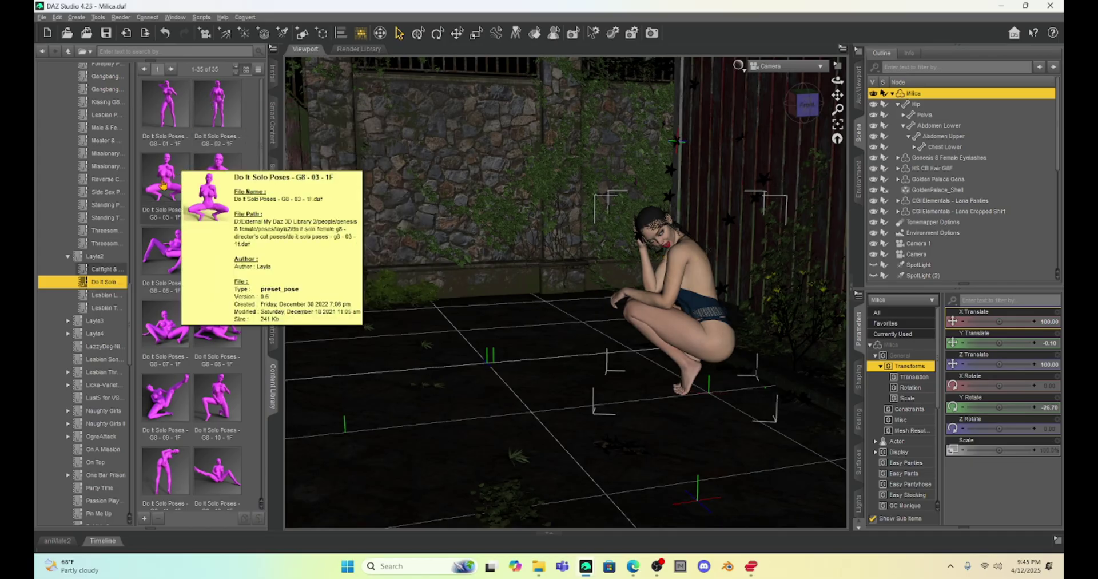
pyautogui.doubleClick(215, 166)
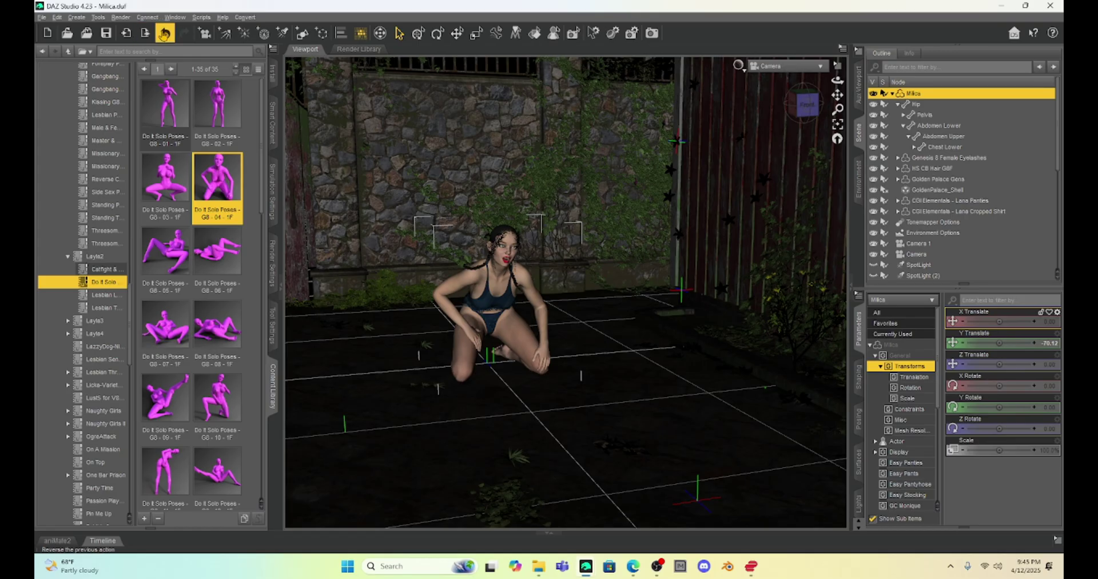
pyautogui.click(164, 33)
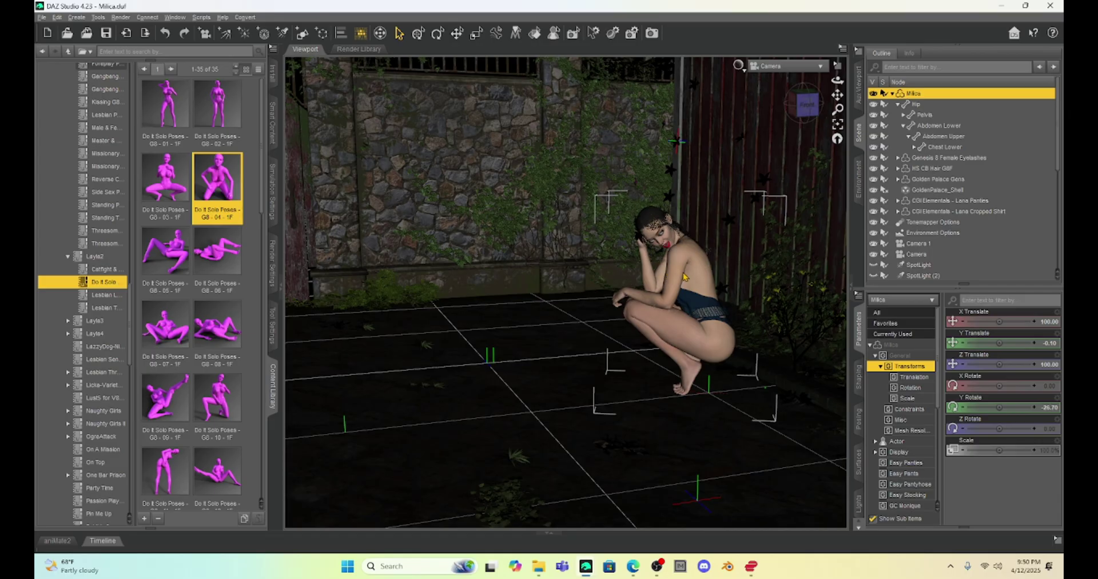
# - Load the Do It Solo Poses - G8 - 04 - 1F preset with limits turned off and X, Y and Z translation excluded
pyautogui.moveTo(227, 180)
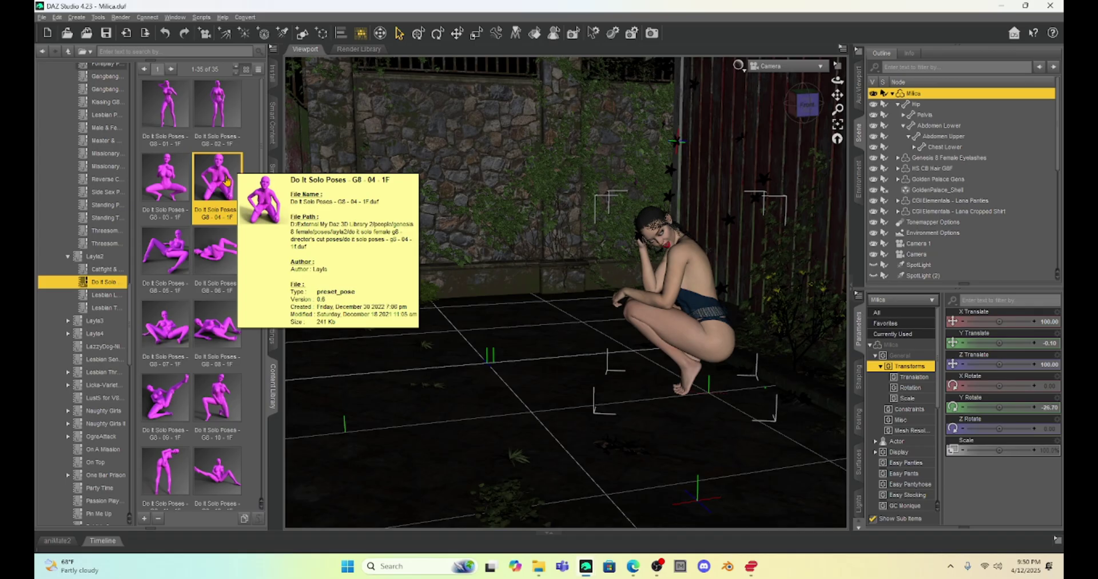
pyautogui.keyDown('ctrl'); pyautogui.doubleClick(227, 180); pyautogui.keyUp('ctrl')
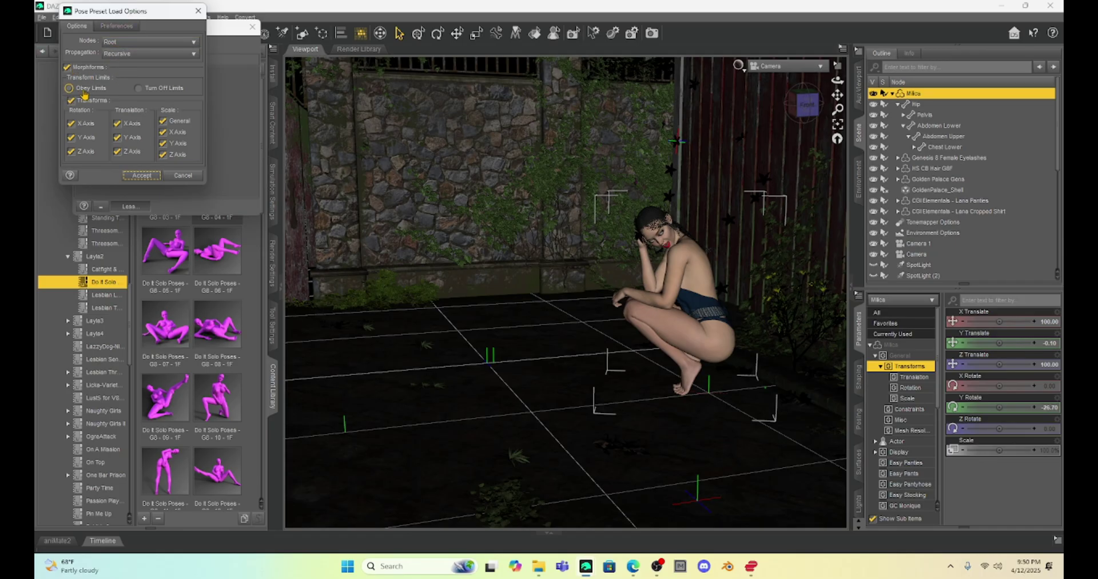
pyautogui.click(138, 89)
pyautogui.click(153, 91)
pyautogui.click(118, 124)
pyautogui.click(117, 137)
pyautogui.click(117, 152)
pyautogui.click(143, 176)
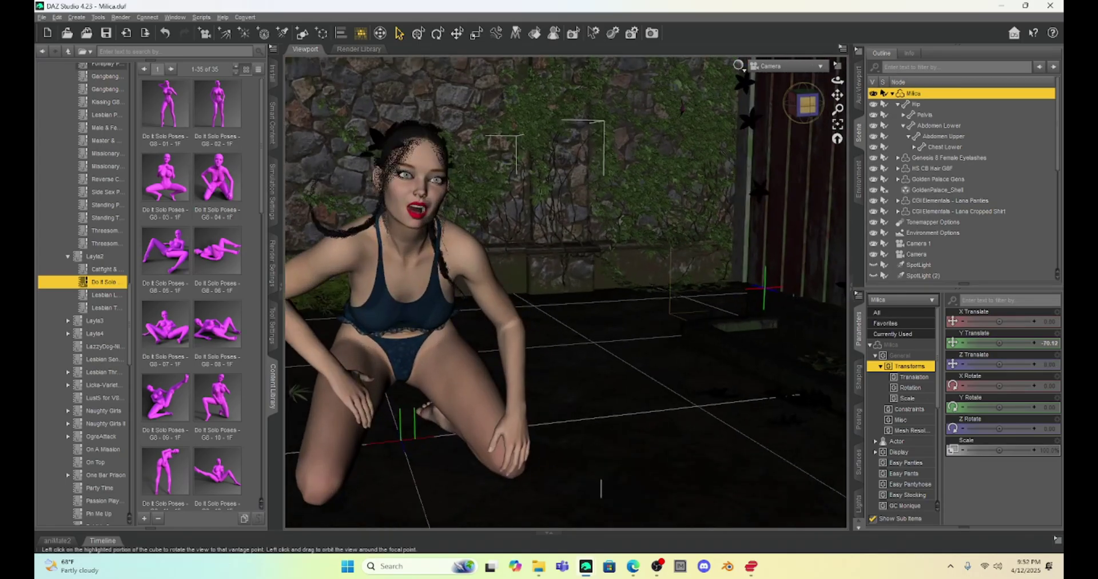
# - Rotate the hair's Braid R2 bone to about -8 on X and about 35 on Y
pyautogui.click(807, 103)
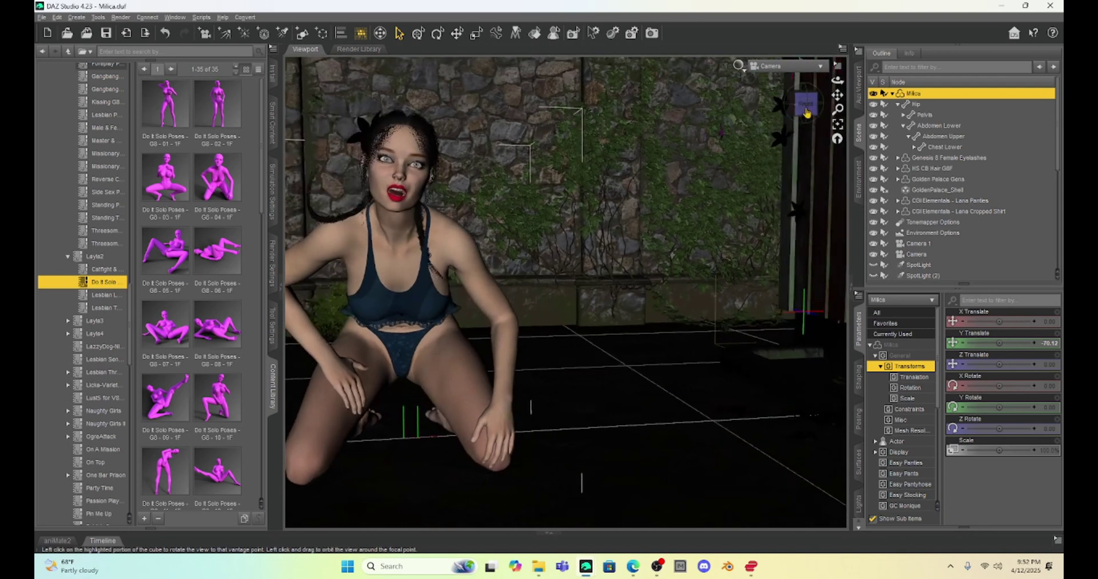
pyautogui.moveTo(837, 94); pyautogui.dragTo(867, 89)
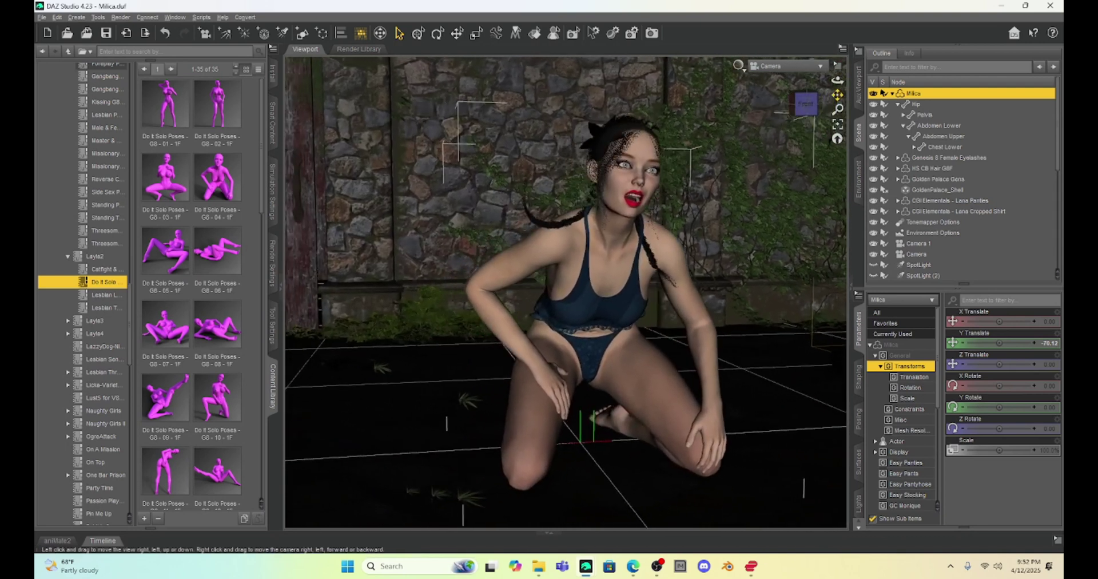
pyautogui.click(804, 104)
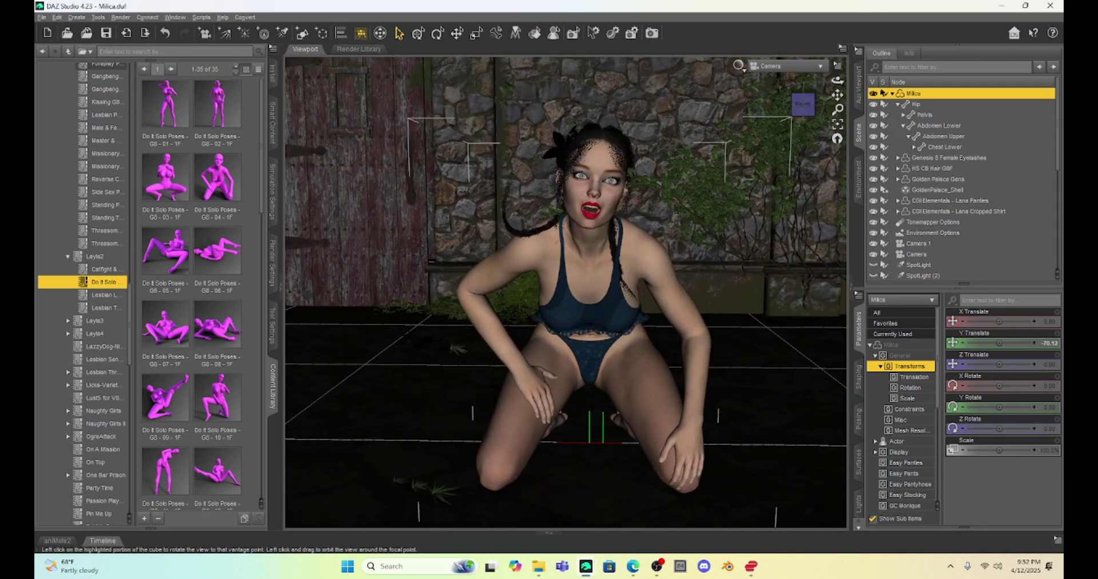
pyautogui.moveTo(837, 95); pyautogui.dragTo(821, 109)
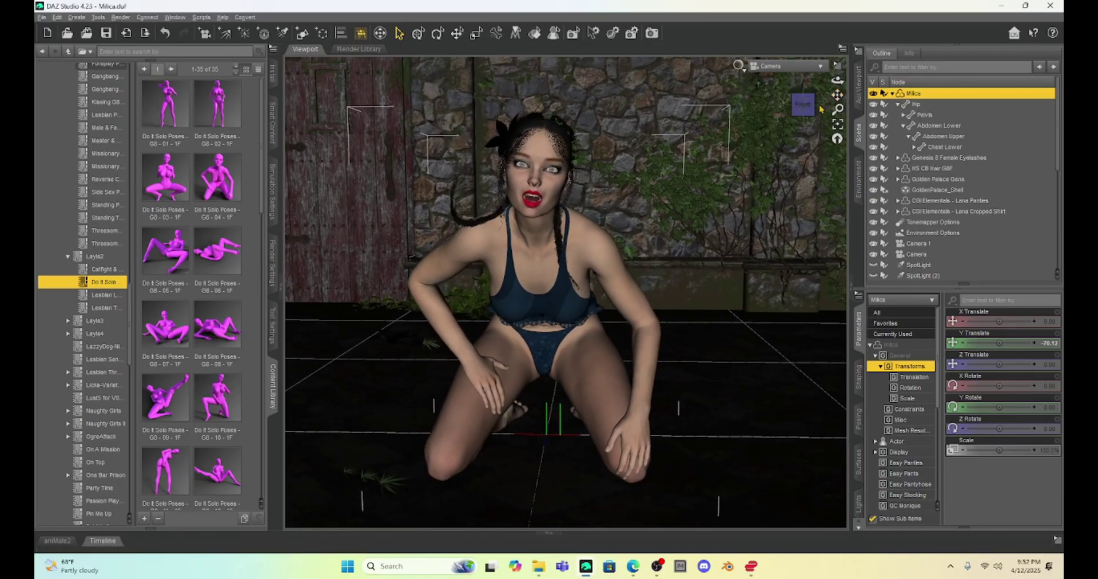
pyautogui.click(804, 104)
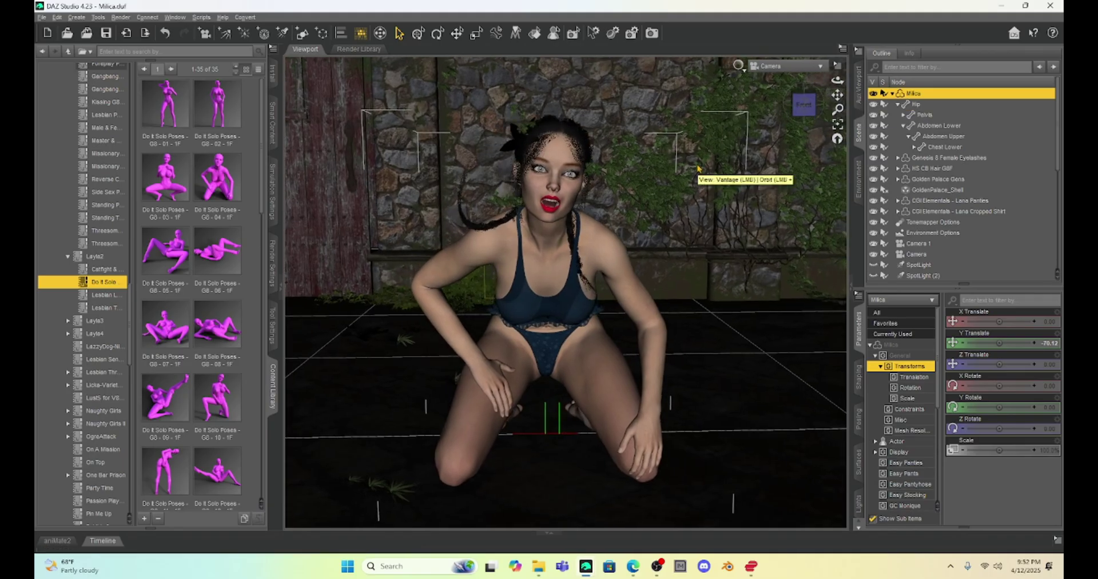
pyautogui.click(499, 226)
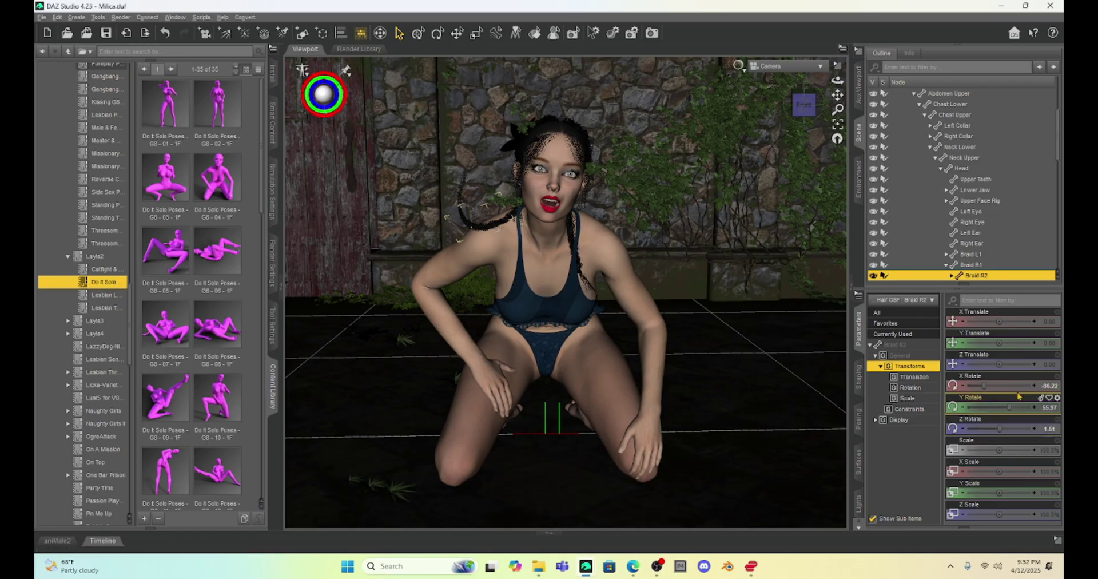
pyautogui.moveTo(984, 386); pyautogui.dragTo(1006, 414)
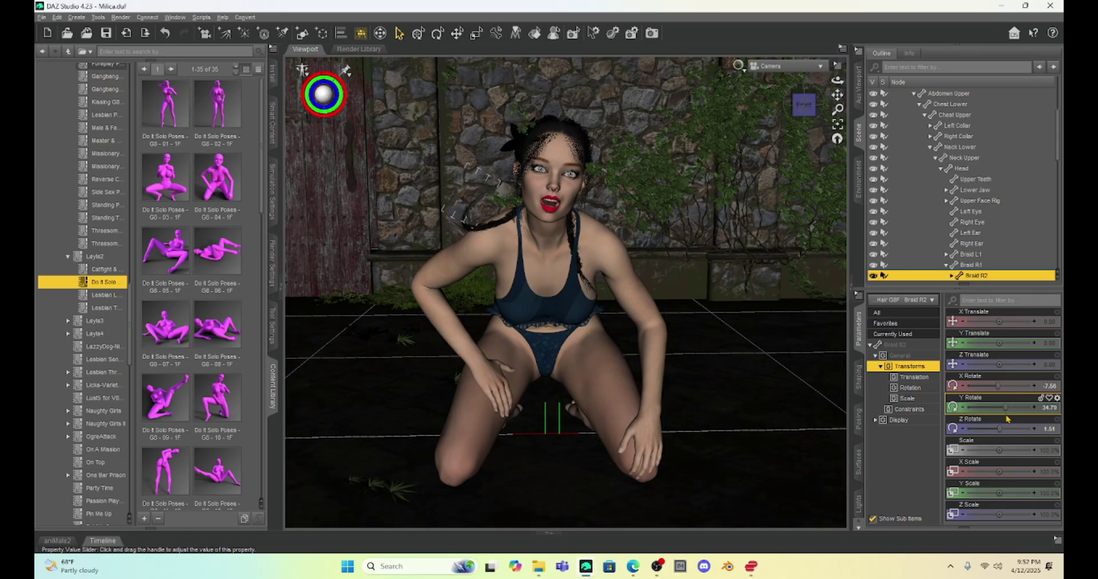
# - Expand the Braid R2 bone and rotate it to about 110 on X and about 56 on Y
pyautogui.scroll(-1, 937, 267)
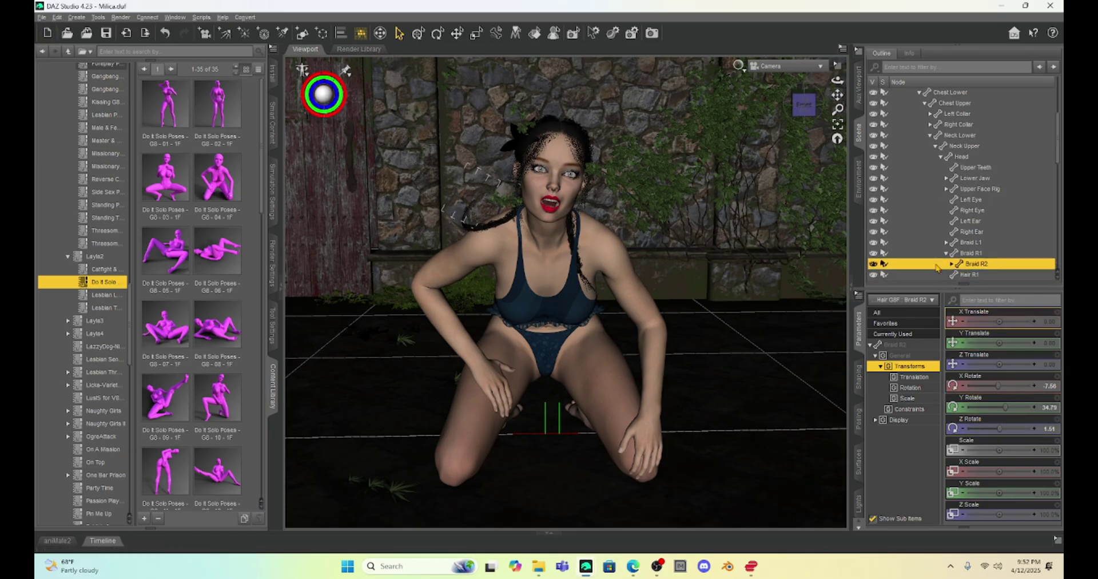
pyautogui.scroll(-3, 937, 267)
pyautogui.click(951, 183)
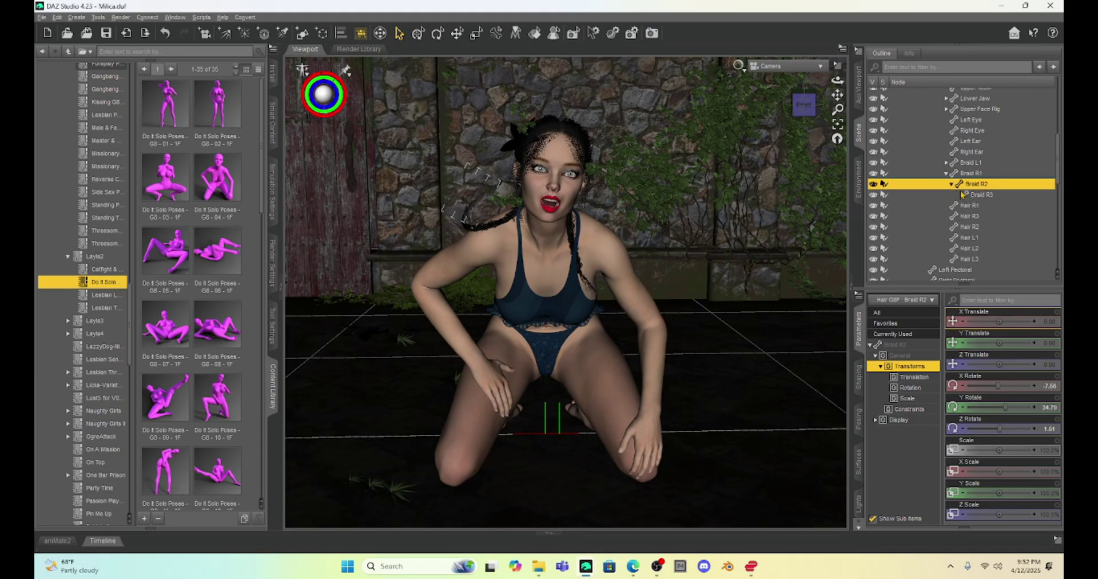
pyautogui.click(977, 195)
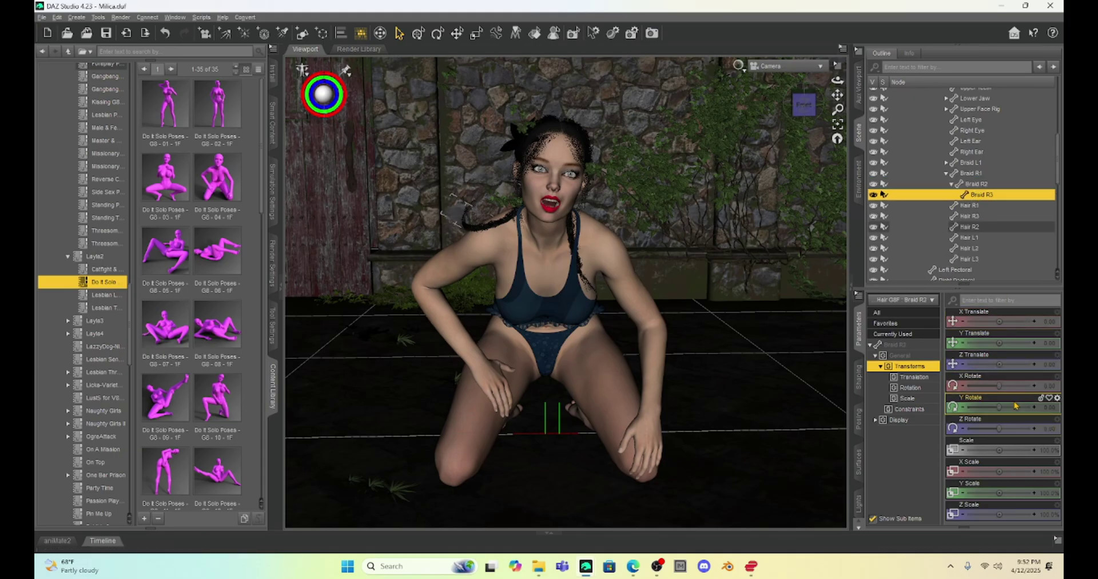
pyautogui.click(475, 232)
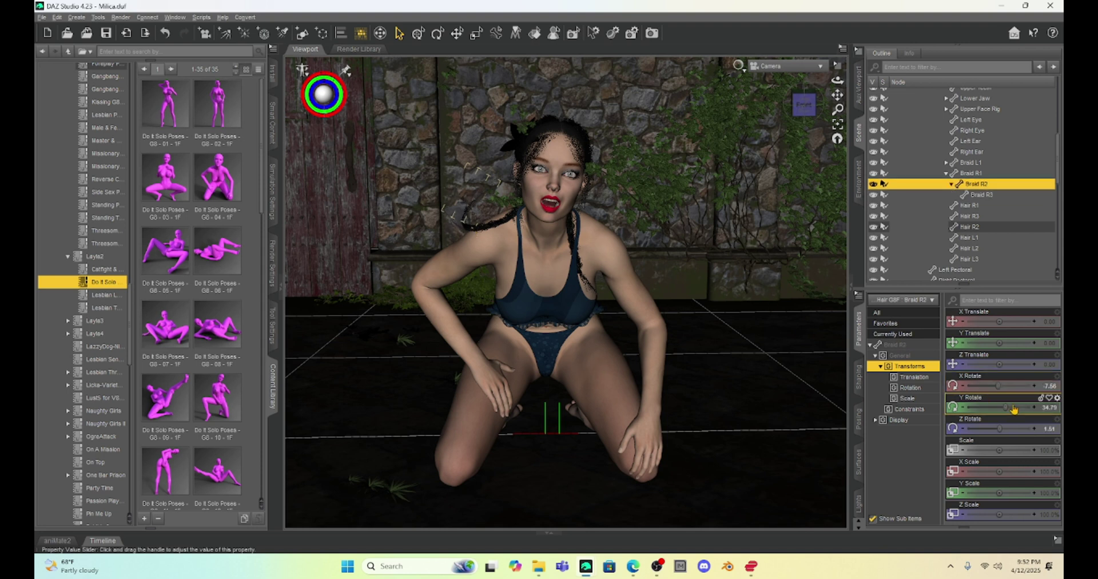
pyautogui.moveTo(998, 385); pyautogui.dragTo(1009, 413)
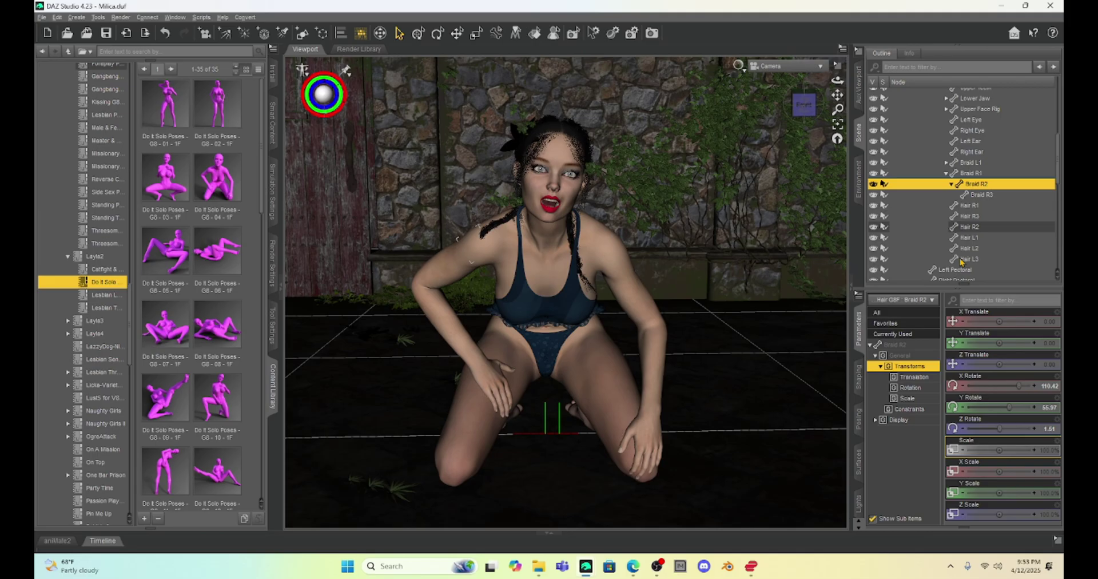
# - Set the Braid R1 bone's X Rotate to about 29 and adjust its Y Rotate to bring the braid over the chest
pyautogui.click(976, 198)
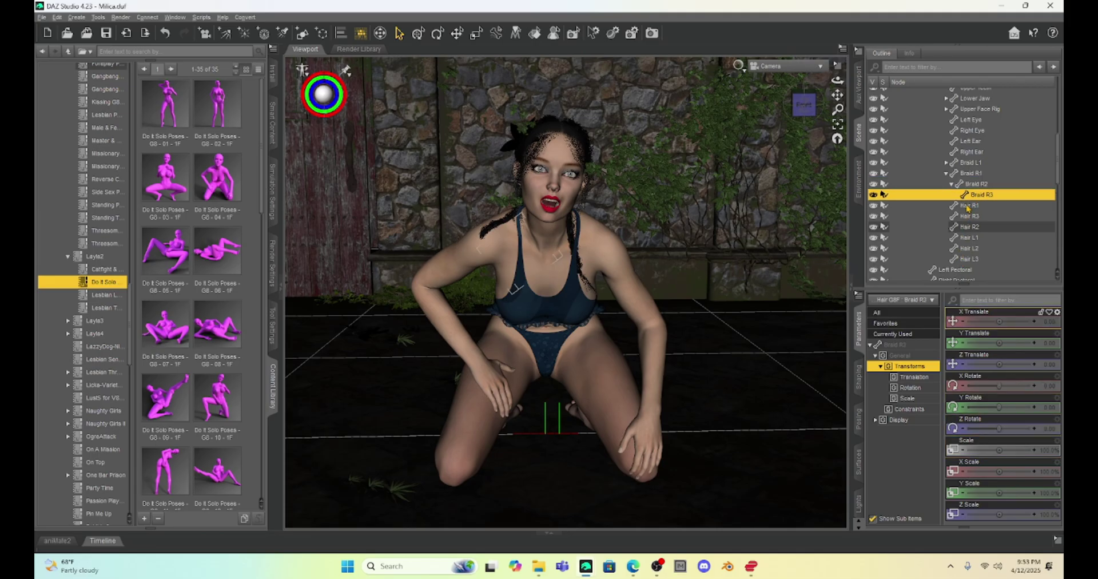
pyautogui.click(967, 175)
pyautogui.moveTo(1018, 387); pyautogui.dragTo(1002, 389)
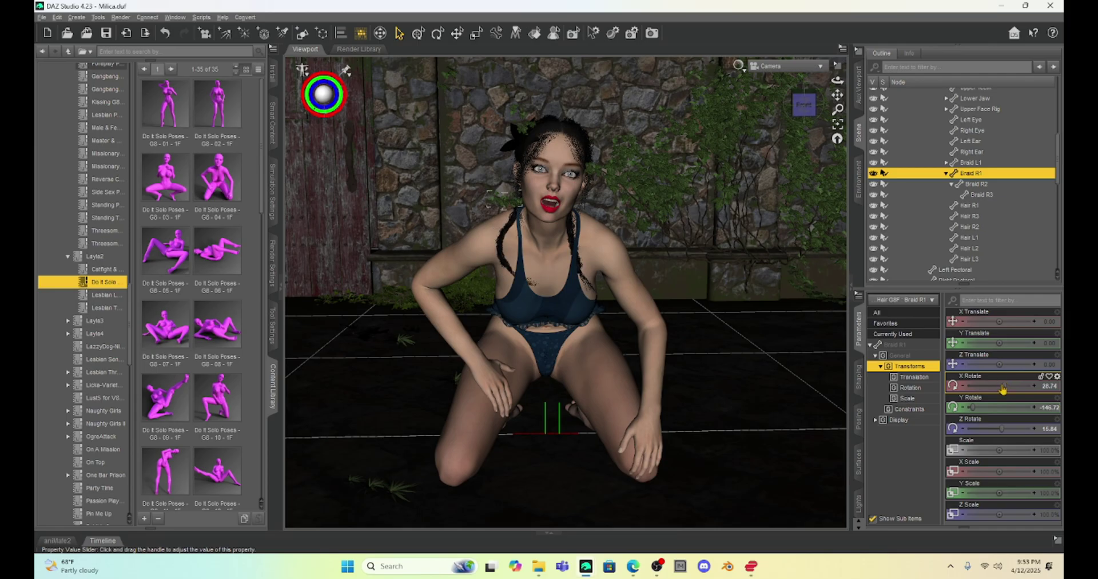
pyautogui.moveTo(1021, 411); pyautogui.dragTo(987, 408)
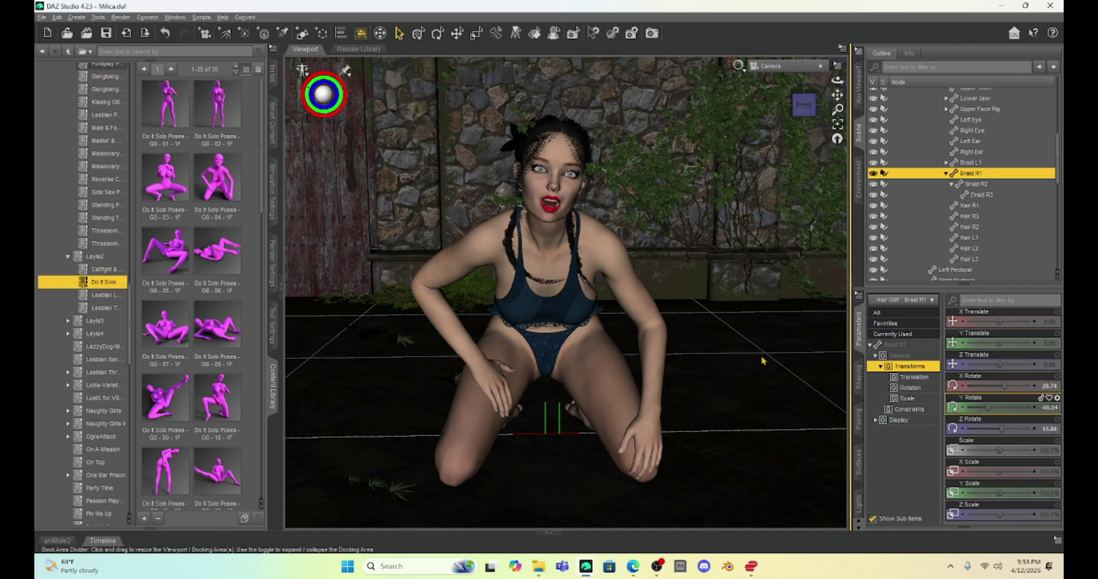
# - Rotate the Braid R2 bone to about 38 on X and about 20 on Y, and collapse the hair's bone hierarchy
pyautogui.click(513, 264)
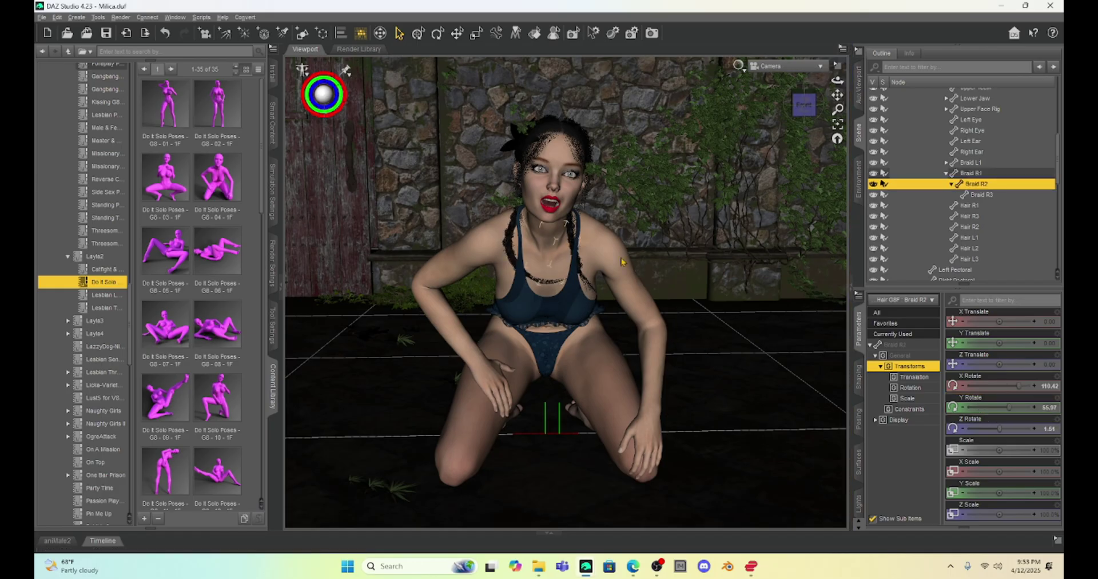
pyautogui.moveTo(1018, 386); pyautogui.dragTo(1003, 409)
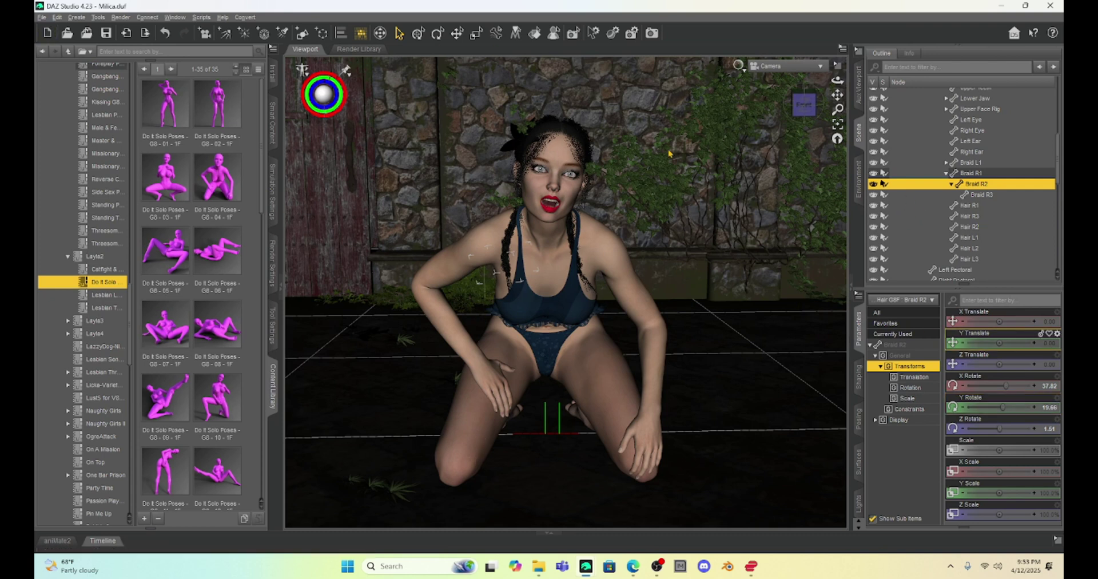
pyautogui.scroll(15, 979, 197)
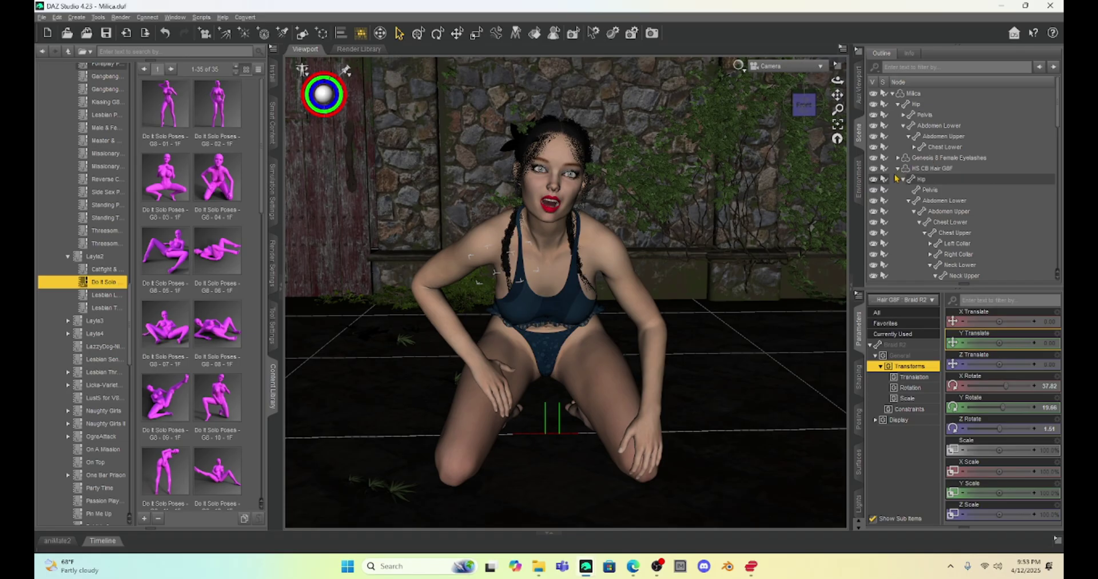
pyautogui.click(898, 169)
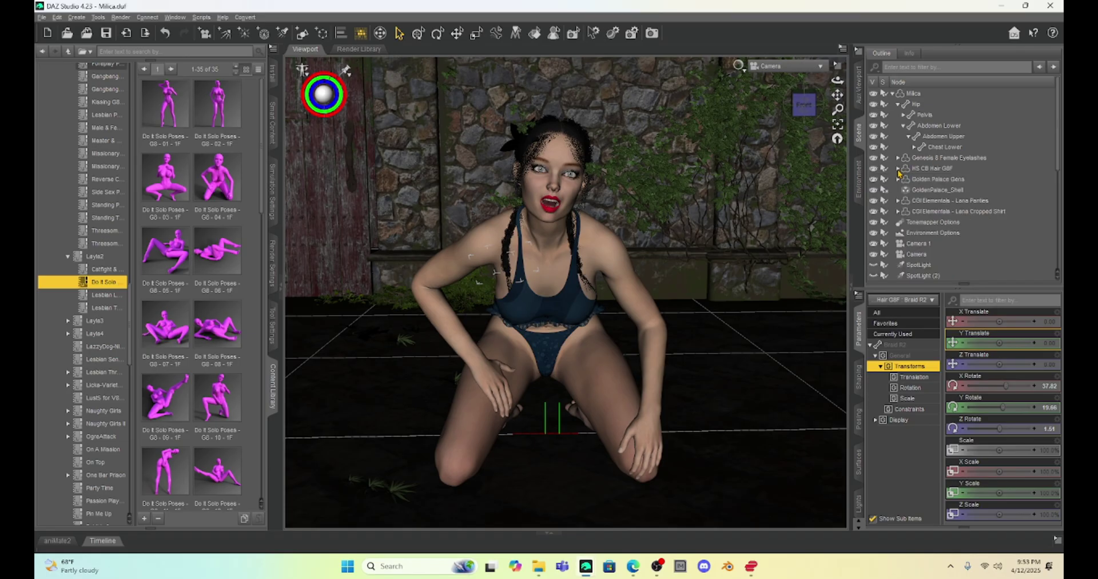
# - Set the whole figure's Y Translate to 0
pyautogui.click(913, 94)
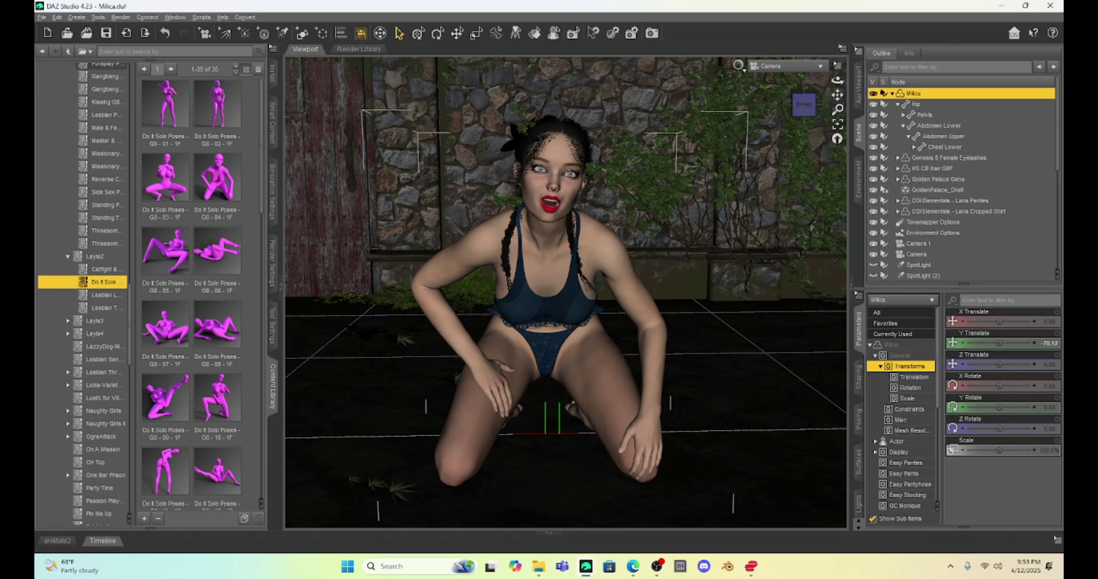
pyautogui.click(1048, 344)
pyautogui.write('0')
pyautogui.press('Return')
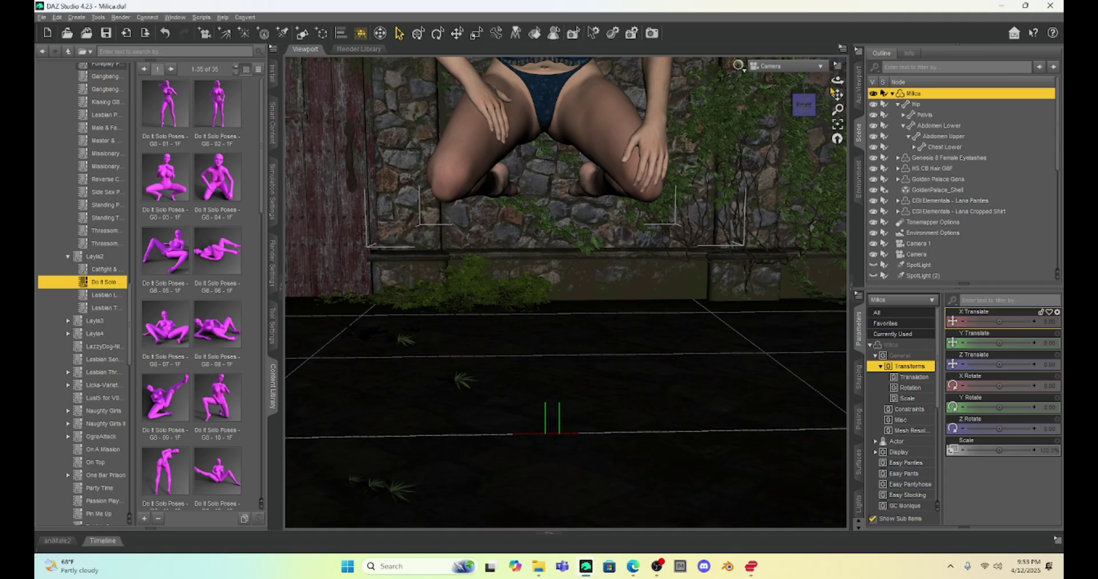
pyautogui.moveTo(838, 95); pyautogui.dragTo(837, 62)
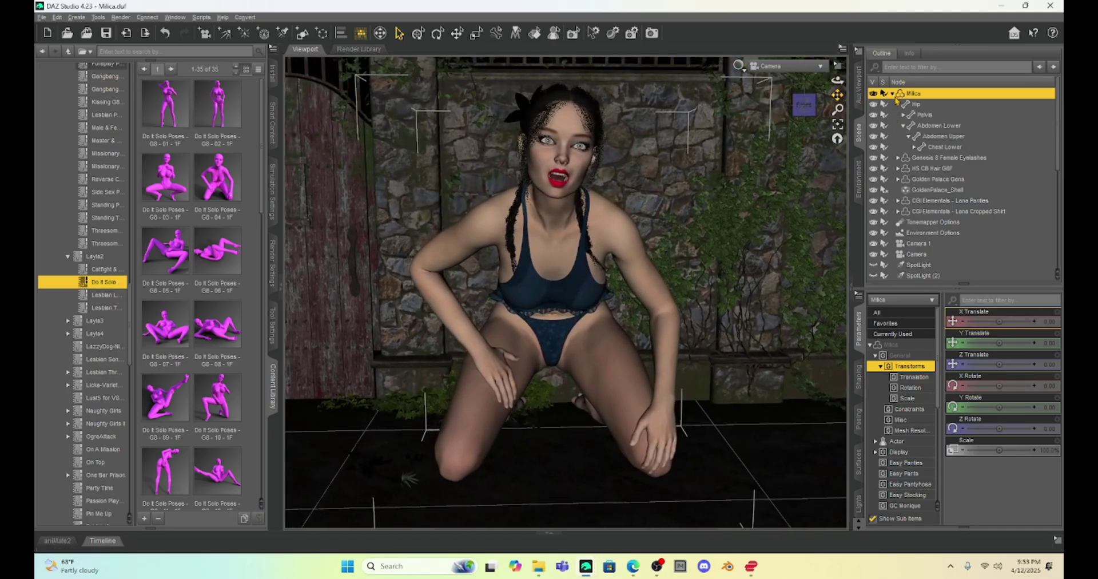
# - Collapse the figure and Garden hierarchies, and group Garden with the three spotlights into a new group named Garden 2
pyautogui.click(893, 95)
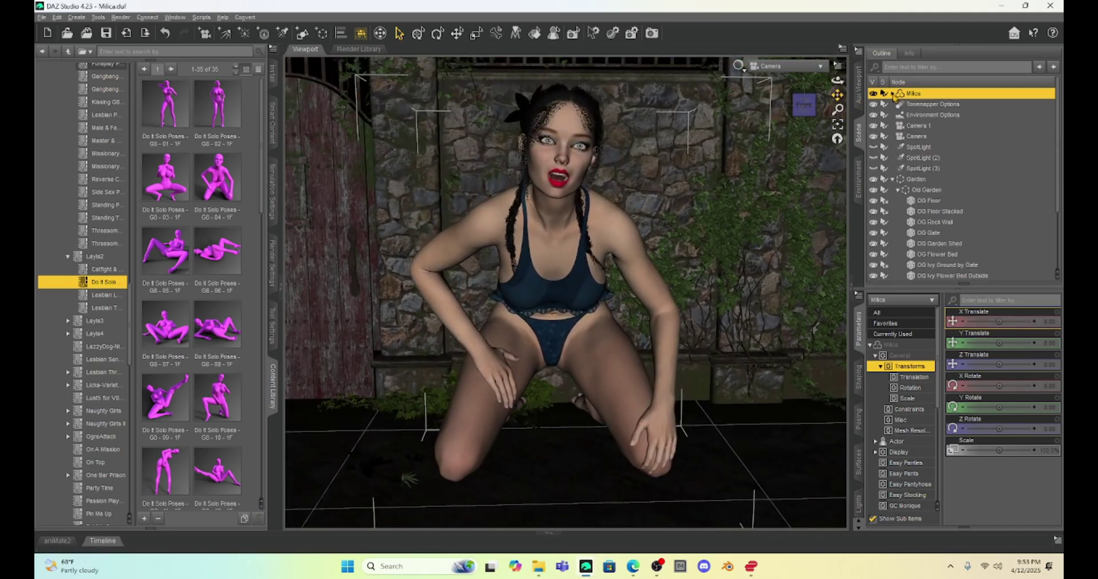
pyautogui.click(893, 179)
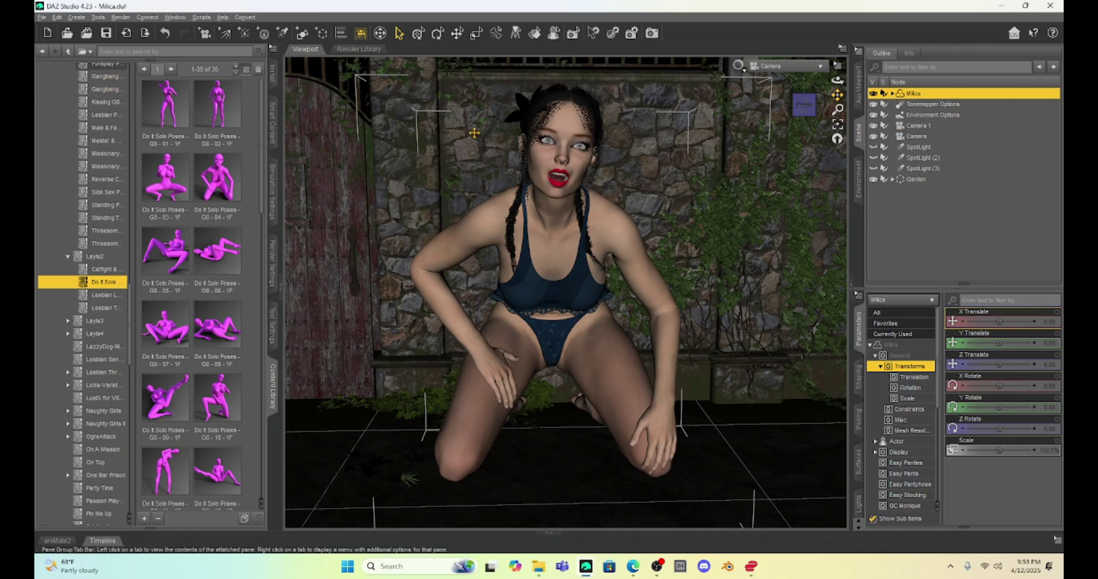
pyautogui.click(915, 180)
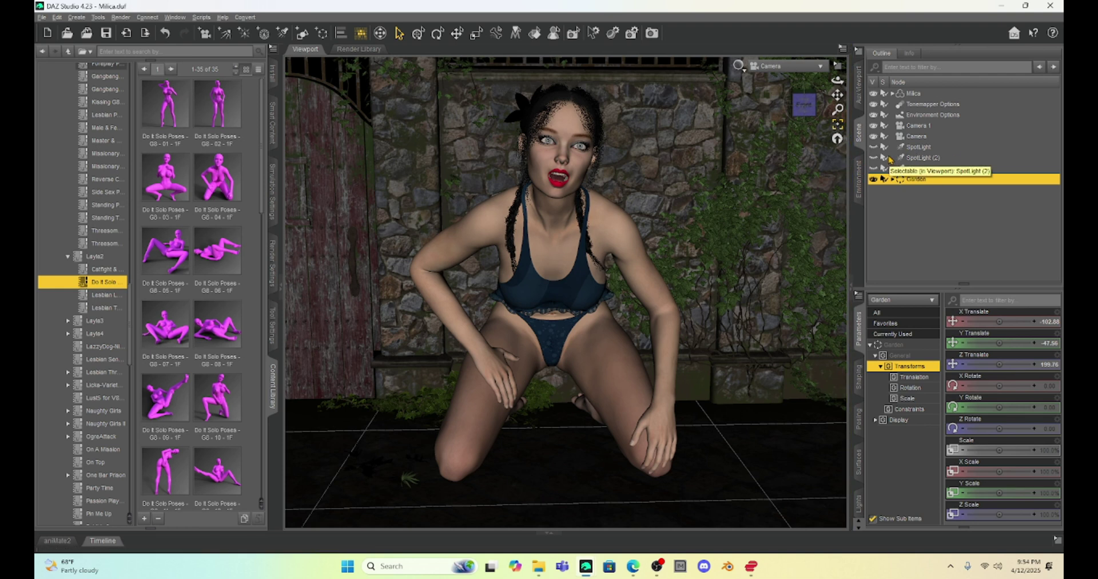
pyautogui.keyDown('shift'); pyautogui.click(919, 147); pyautogui.keyUp('shift')
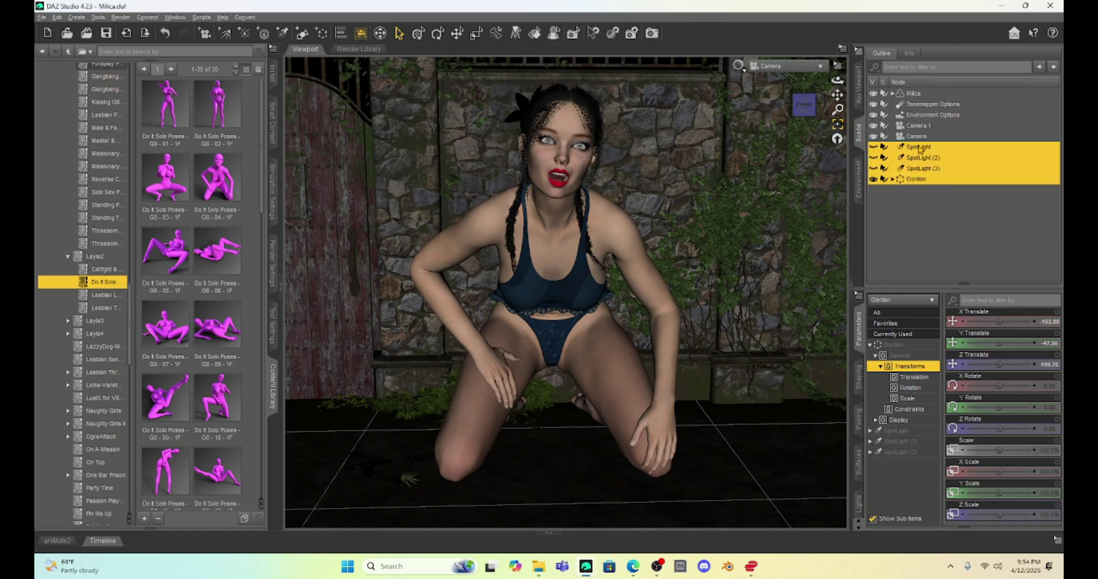
pyautogui.click(76, 17)
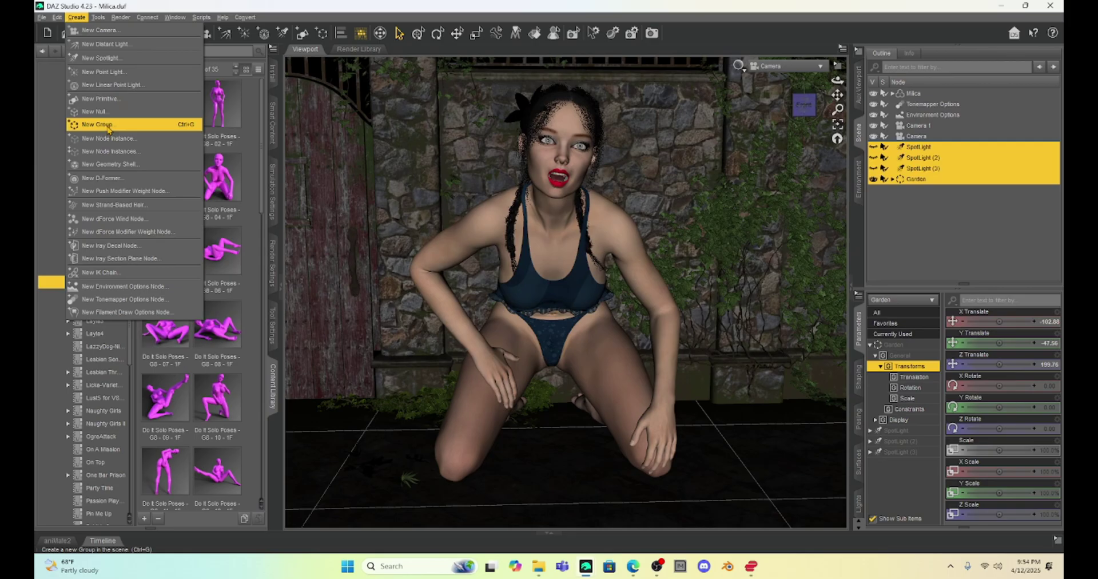
pyautogui.click(97, 125)
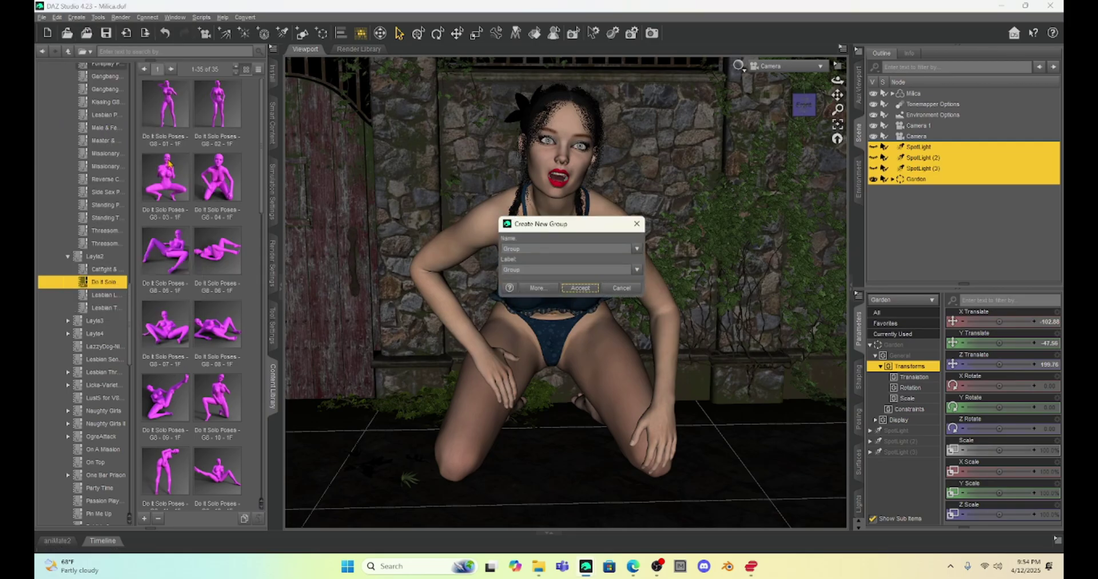
pyautogui.doubleClick(524, 247)
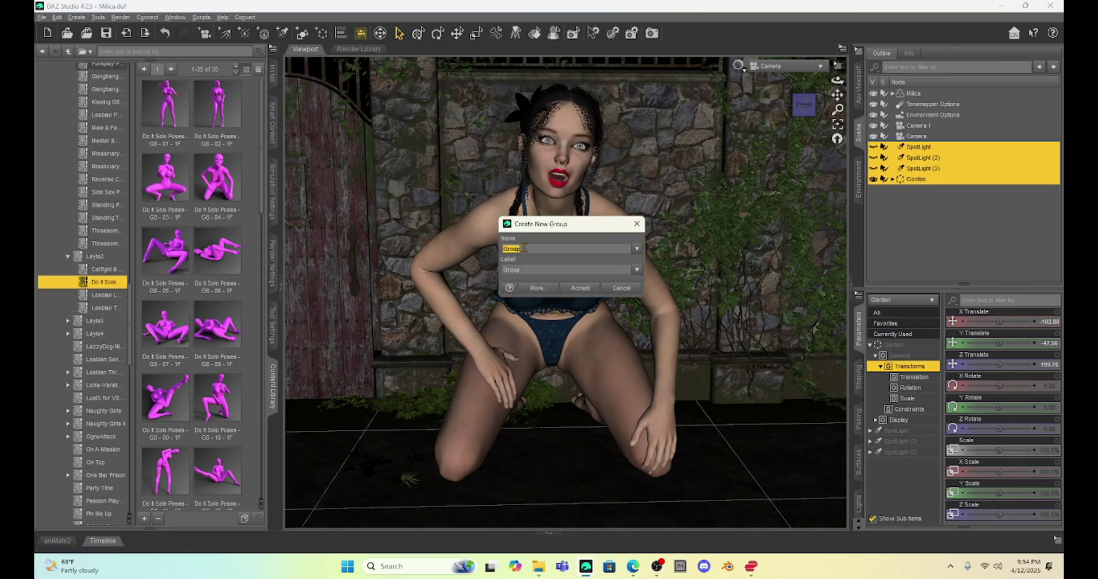
pyautogui.click(579, 288)
pyautogui.click(563, 284)
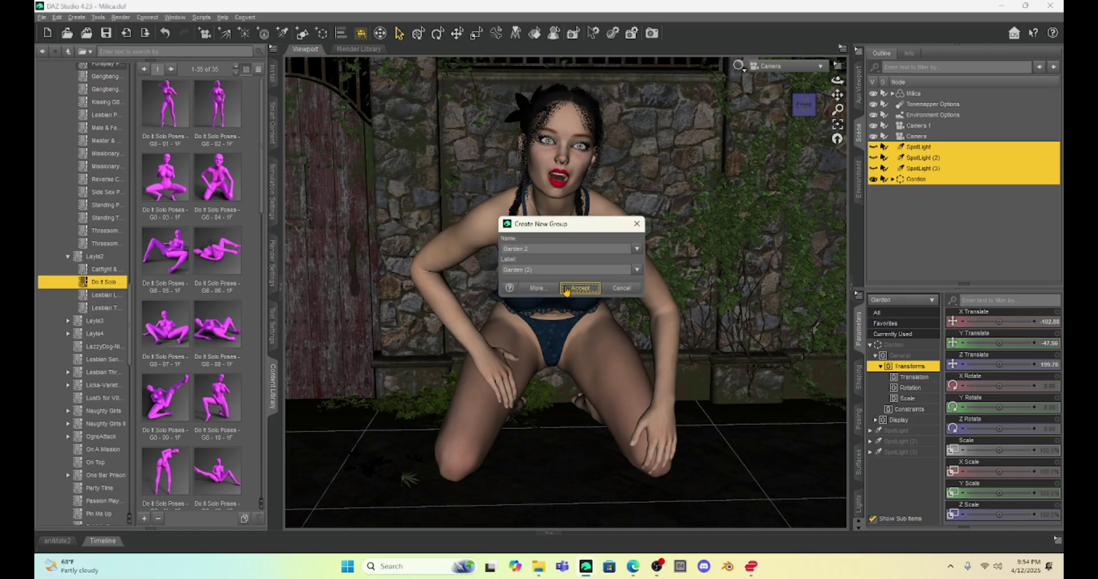
pyautogui.click(578, 287)
# - Raise the new garden group to a Y Translate of about 24.9 so the ground meets the figure's knees
pyautogui.moveTo(1000, 342); pyautogui.dragTo(1014, 342)
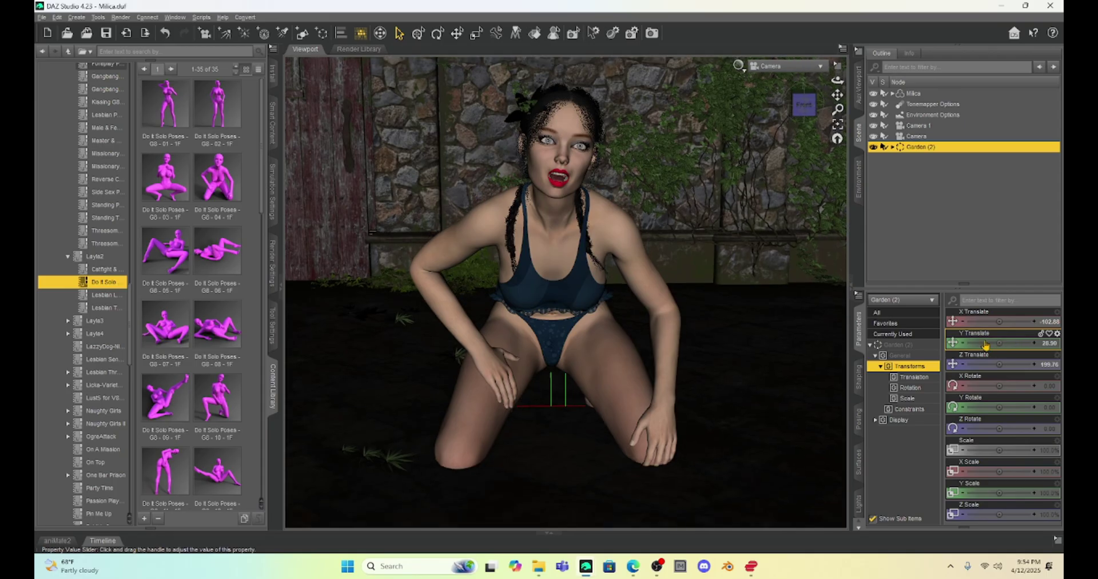
pyautogui.click(964, 344)
pyautogui.click(964, 344)
pyautogui.click(964, 344)
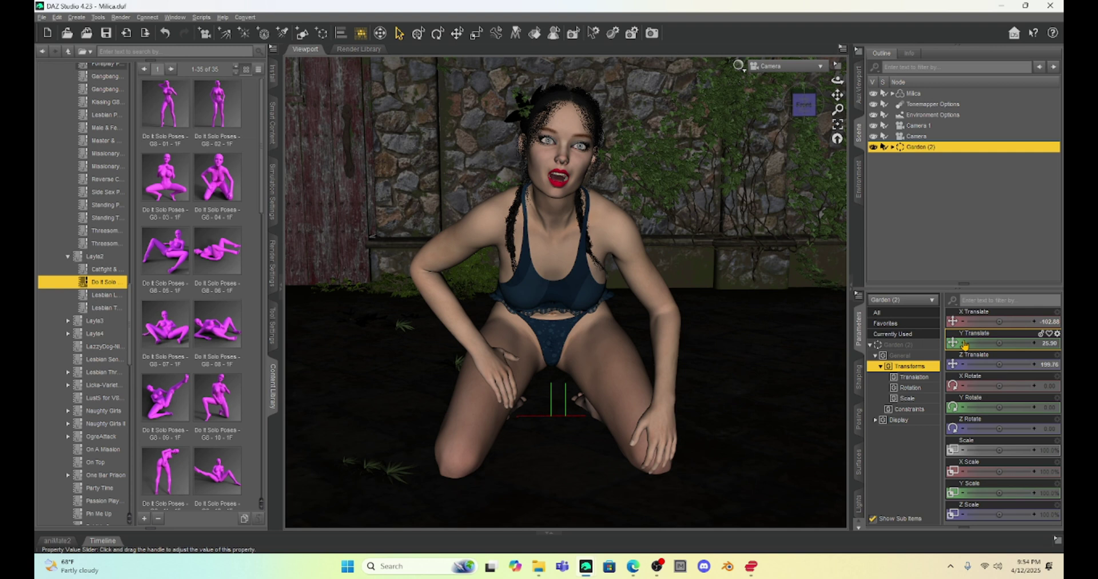
pyautogui.click(964, 344)
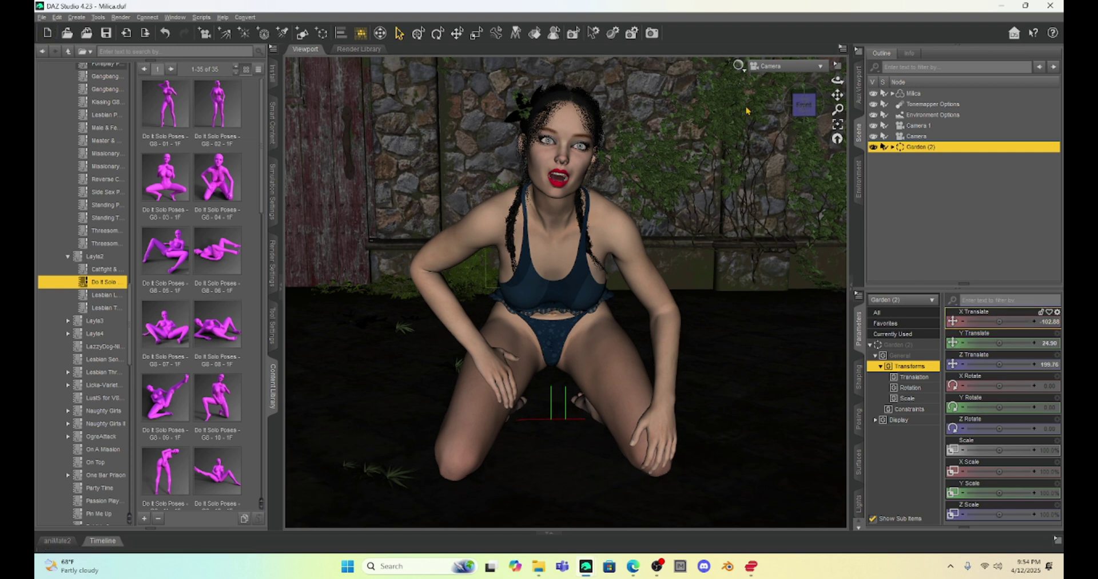
# - Apply the Do It Solo Poses G8 - 35 - 1F preset to the figure
pyautogui.moveTo(803, 108); pyautogui.dragTo(836, 95)
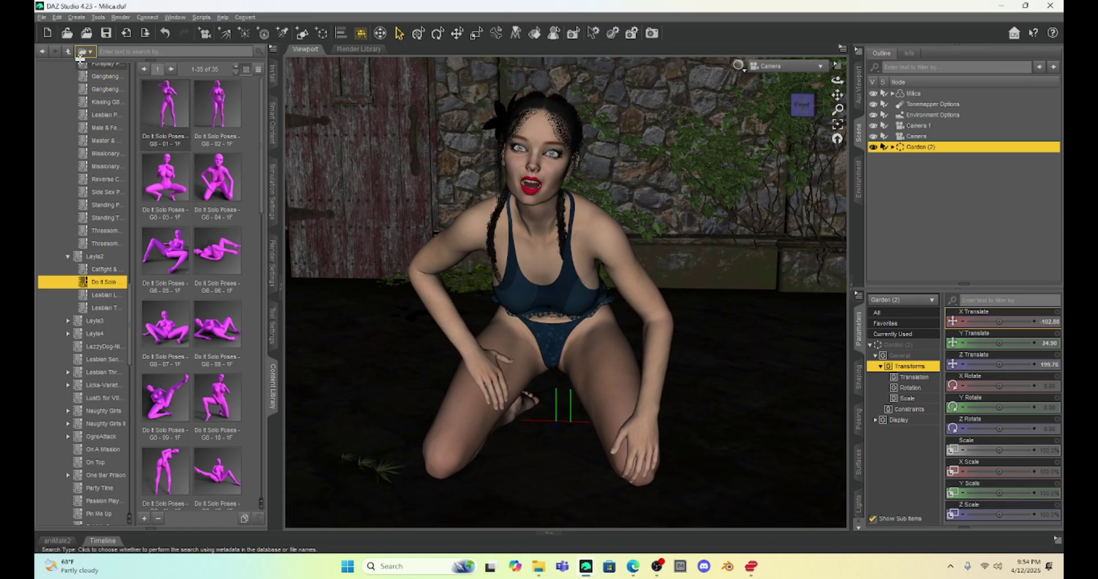
pyautogui.scroll(-6, 193, 265)
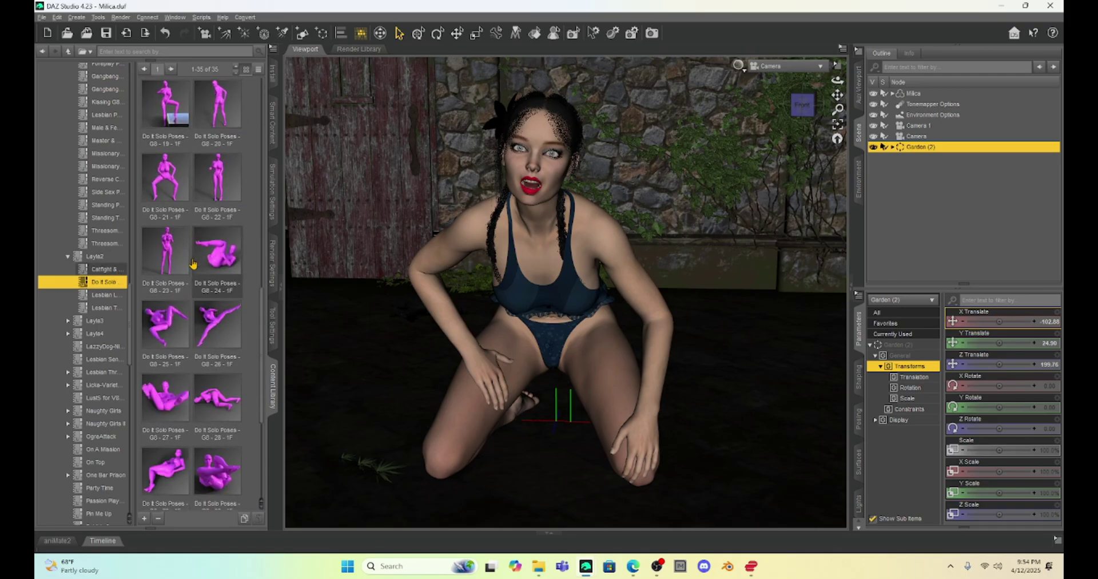
pyautogui.scroll(-3, 193, 264)
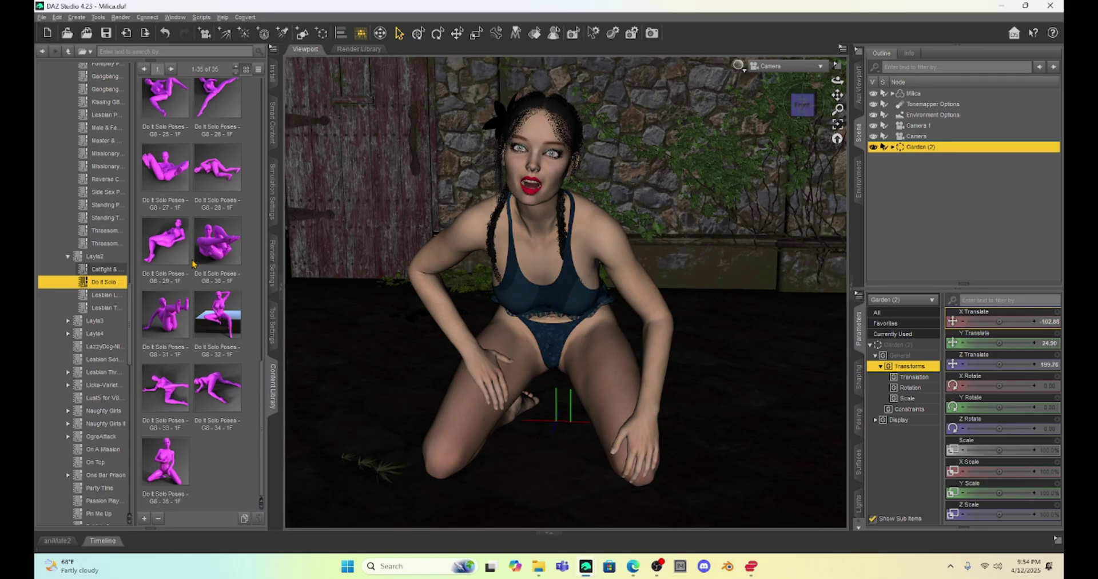
pyautogui.doubleClick(169, 459)
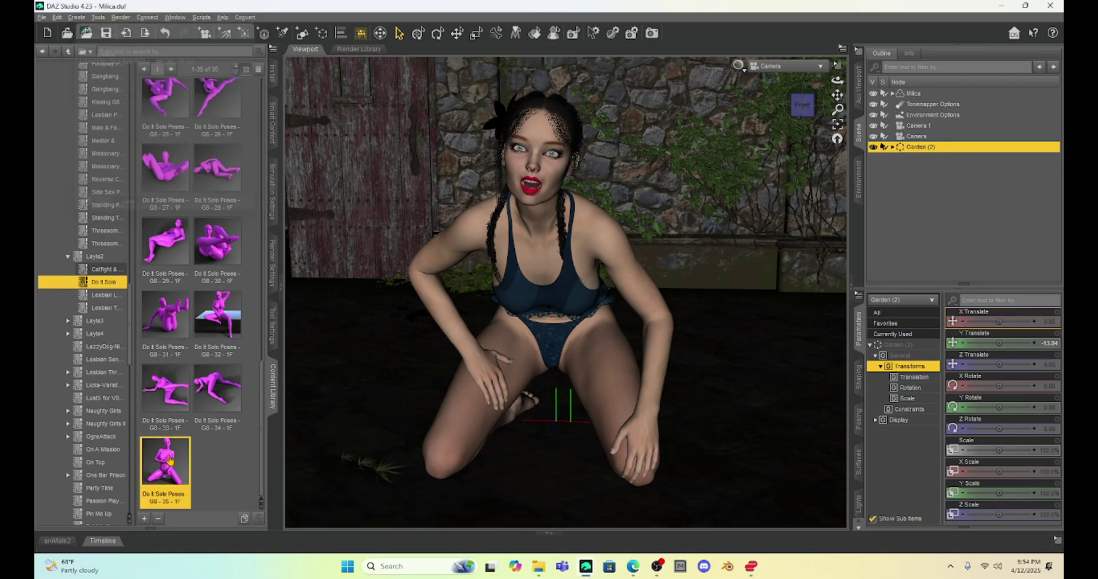
pyautogui.doubleClick(170, 461)
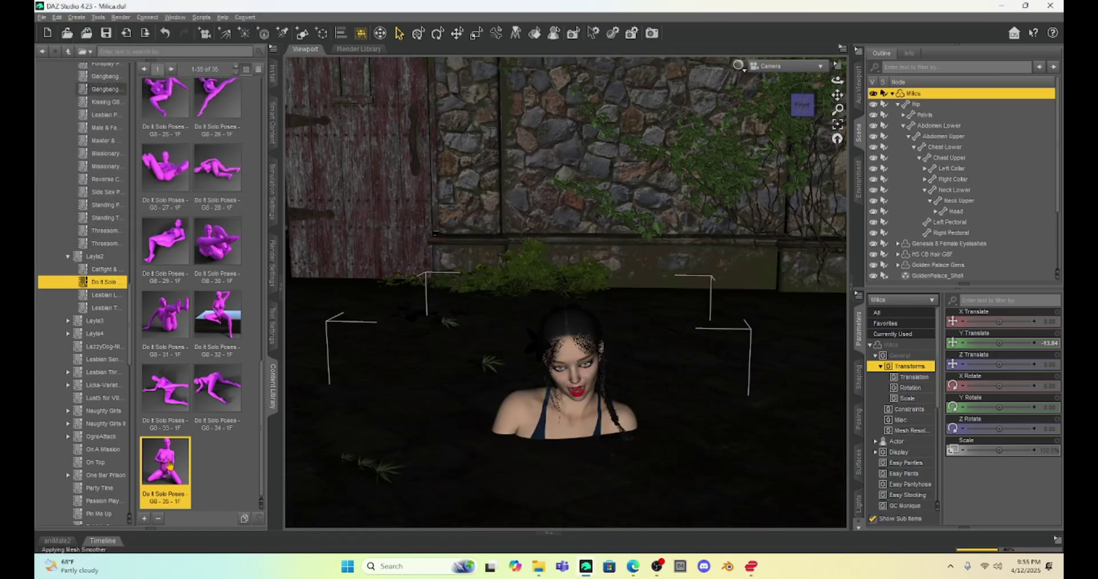
# - Raise the figure out of the ground to a Y Translate of about 56.21
pyautogui.moveTo(999, 343); pyautogui.dragTo(1022, 343)
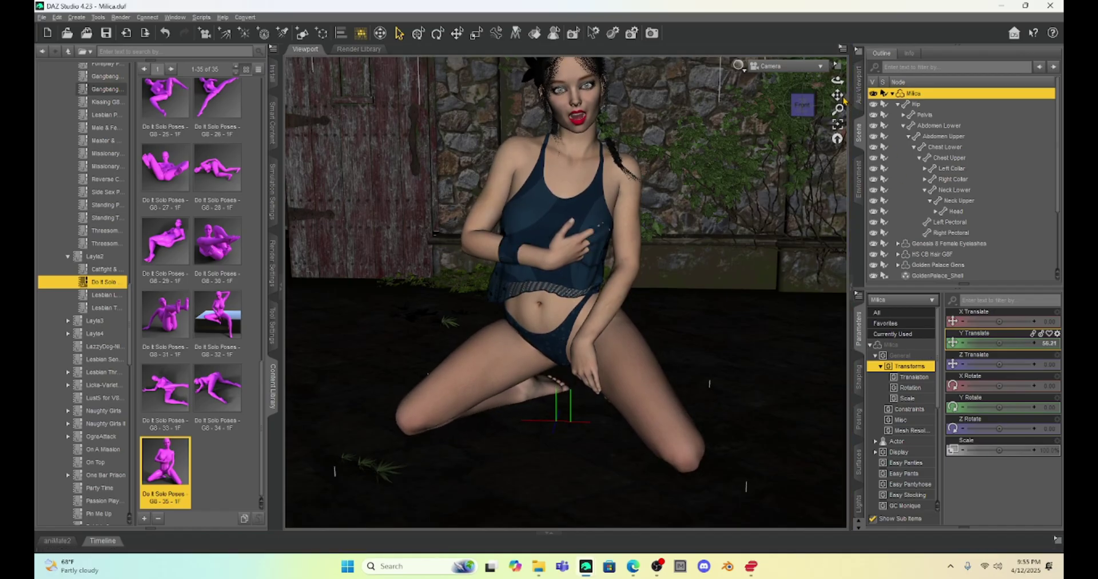
pyautogui.moveTo(838, 95); pyautogui.dragTo(838, 92)
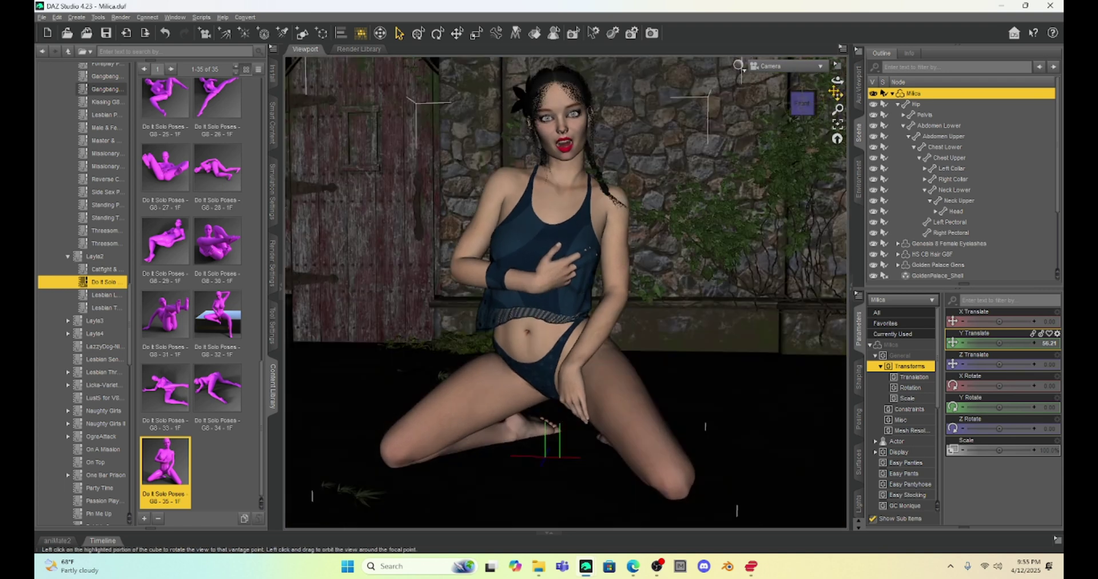
pyautogui.moveTo(837, 94); pyautogui.dragTo(837, 96)
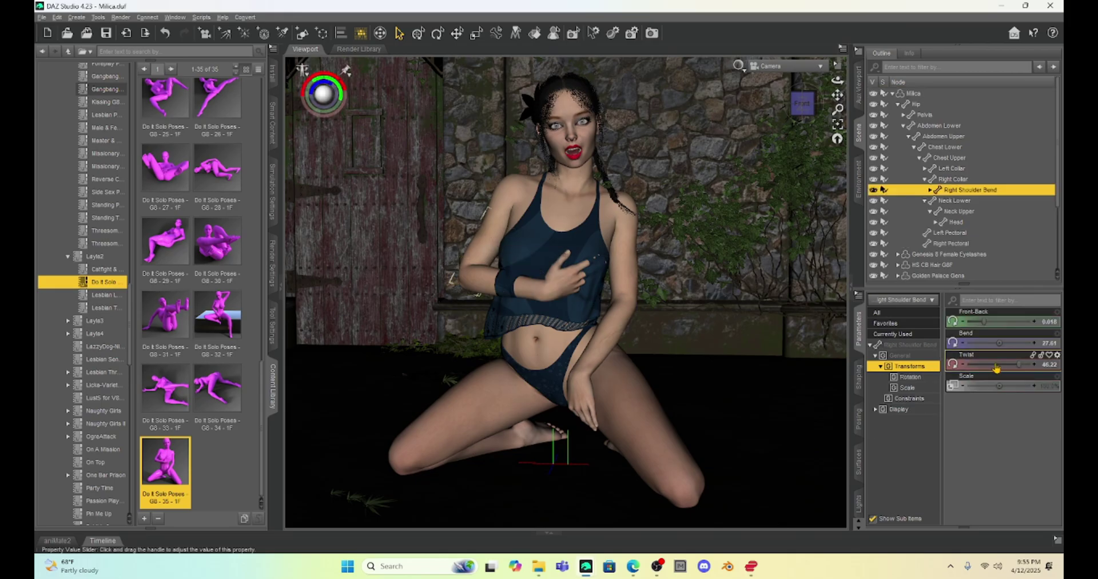
# - Set the Right Shoulder Bend's Twist to about 34.41 and the Right Forearm Bend's Twist to about -17.14
pyautogui.moveTo(1017, 364); pyautogui.dragTo(1018, 364)
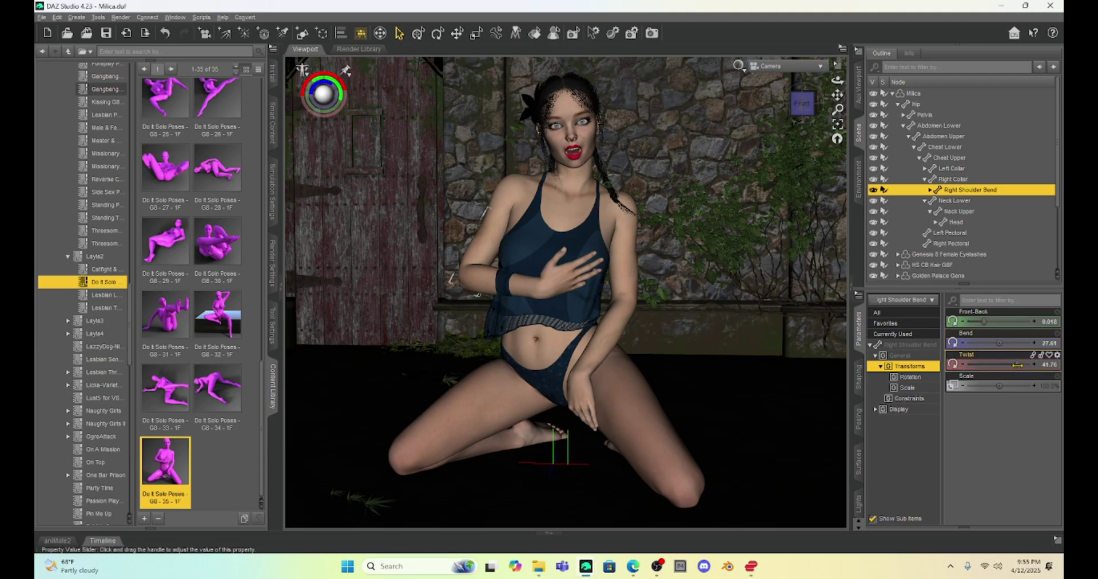
pyautogui.moveTo(1017, 365); pyautogui.dragTo(1014, 364)
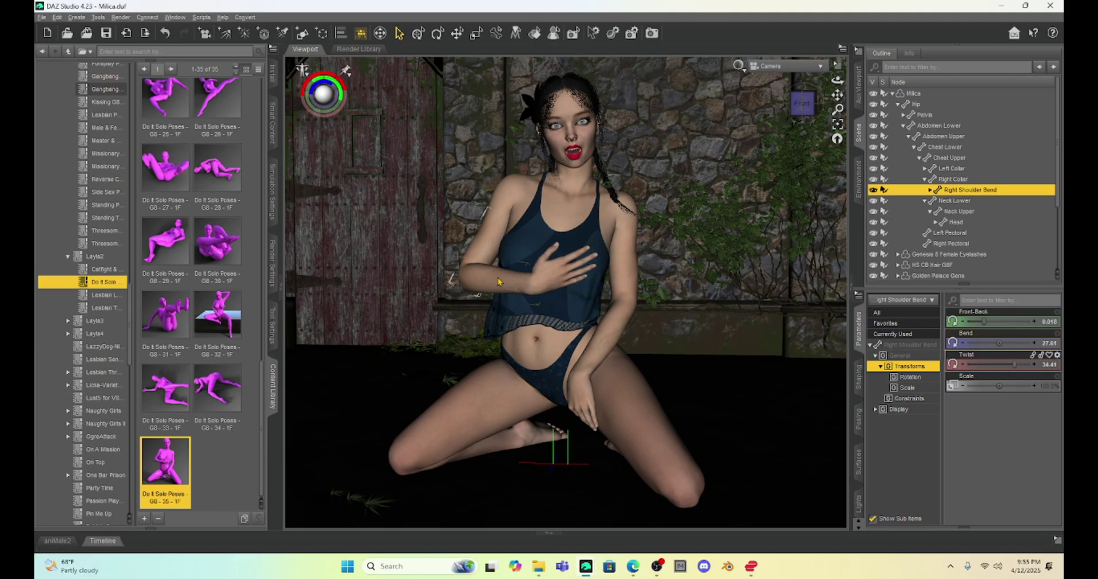
pyautogui.click(521, 284)
pyautogui.moveTo(988, 342); pyautogui.dragTo(994, 349)
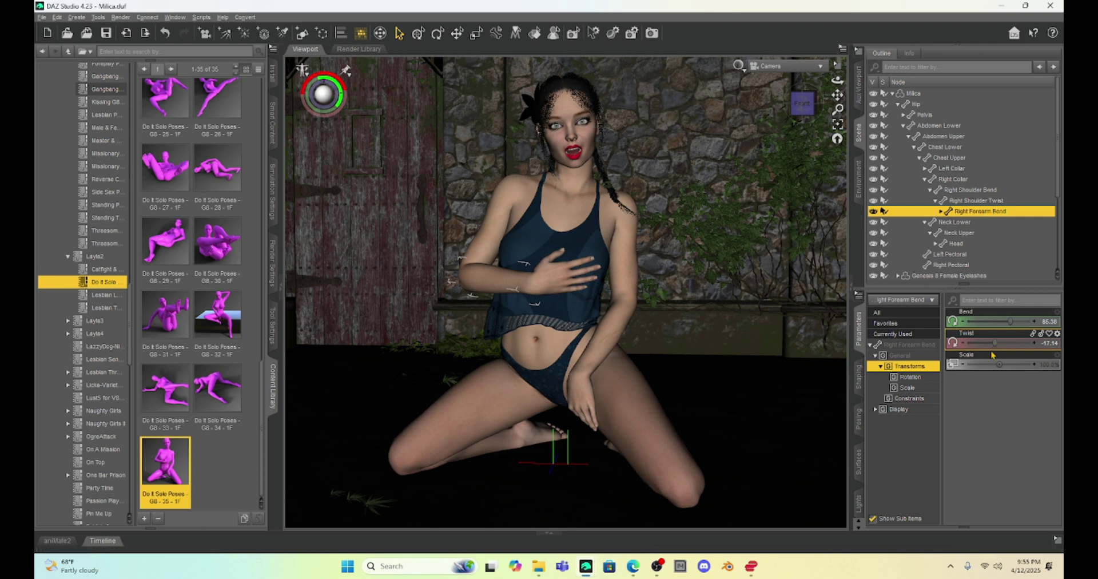
# - Reduce the Right Hand's Side-Side rotation to about 17.76
pyautogui.click(559, 285)
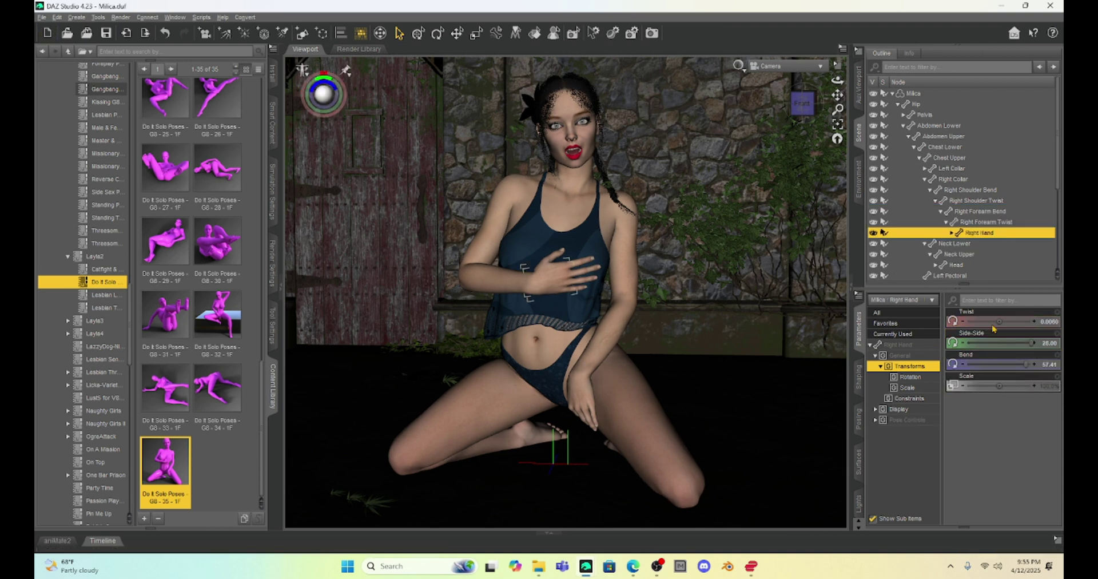
pyautogui.moveTo(1032, 343); pyautogui.dragTo(1020, 343)
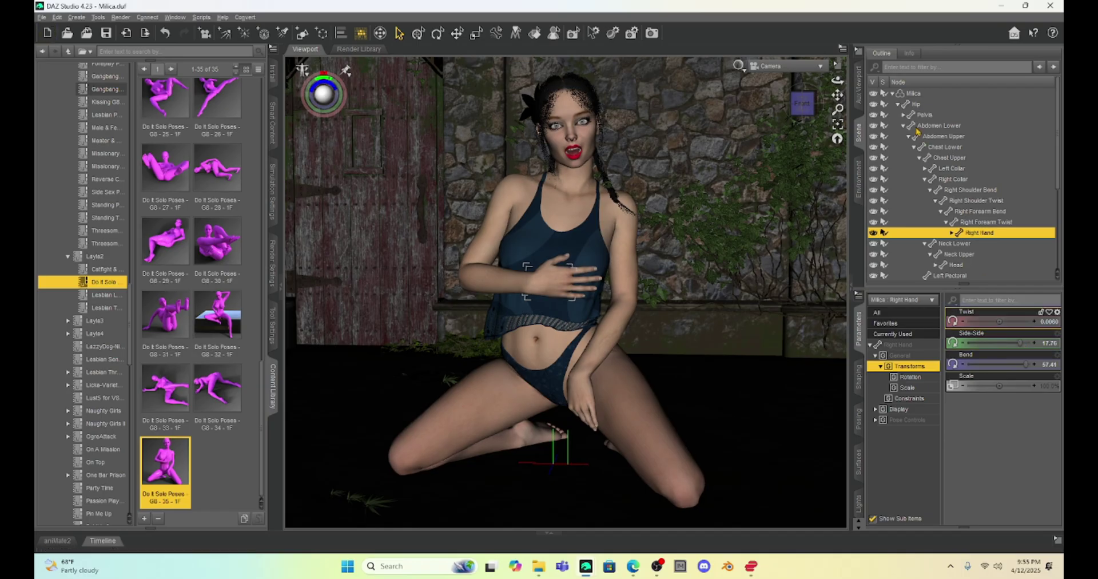
# - Collapse both side docking areas to enlarge the viewport, and render the scene
pyautogui.scroll(1, 736, 187)
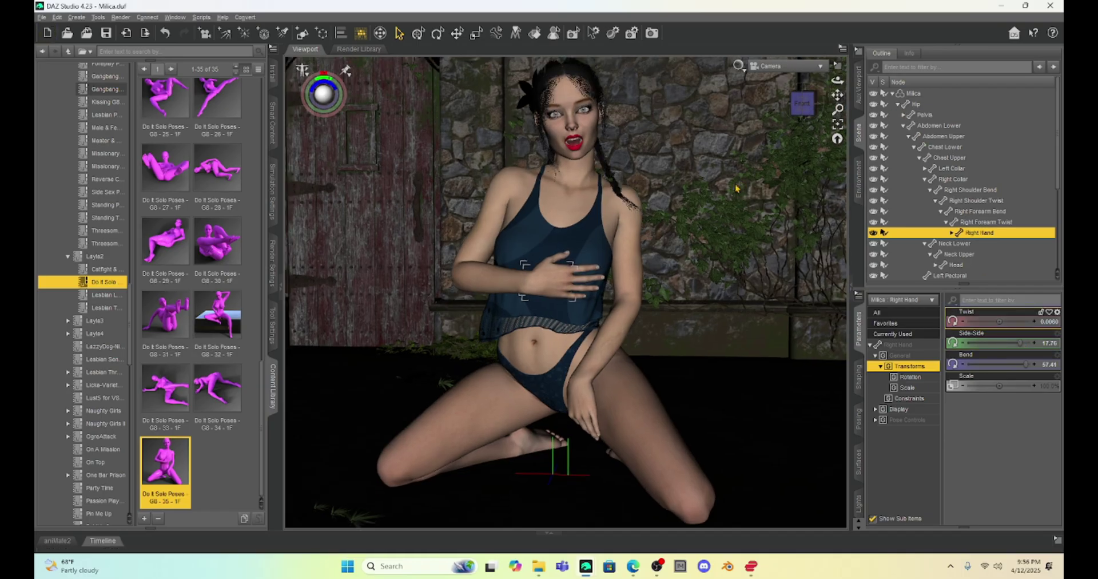
pyautogui.click(283, 290)
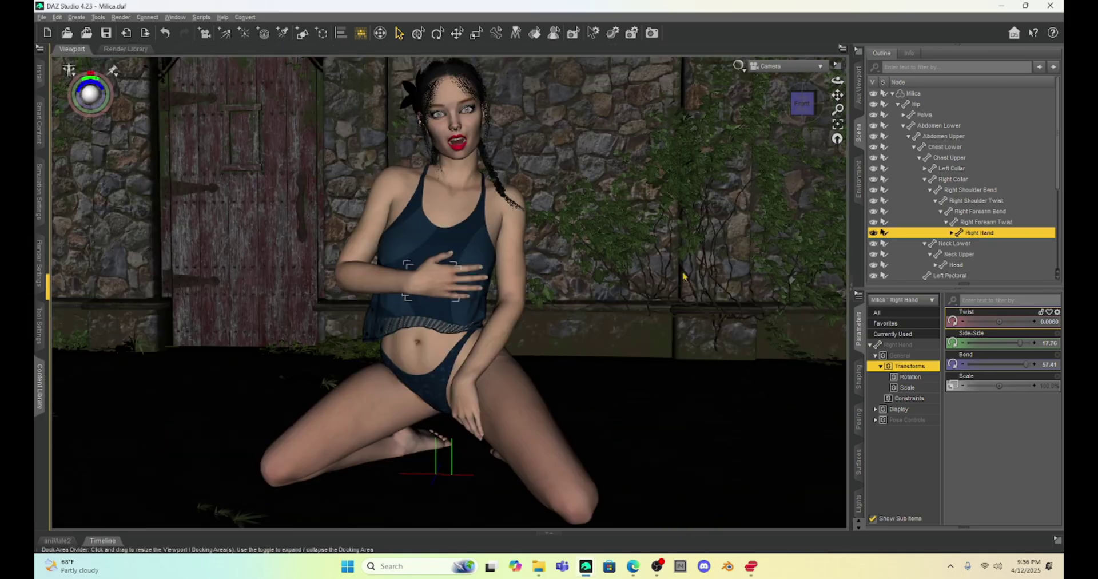
pyautogui.click(851, 292)
pyautogui.click(851, 292)
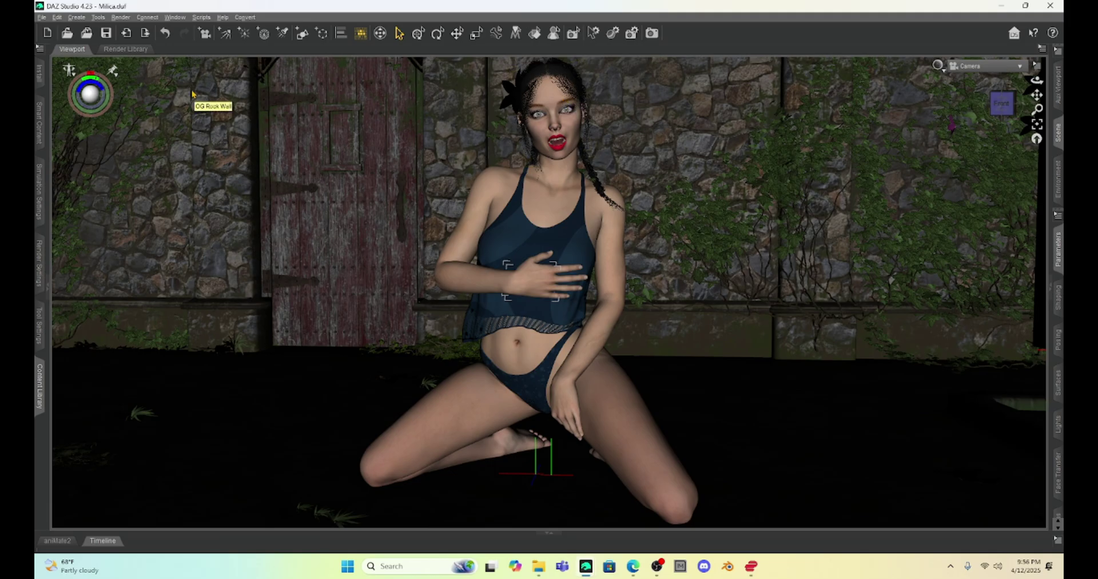
pyautogui.click(122, 18)
pyautogui.click(132, 31)
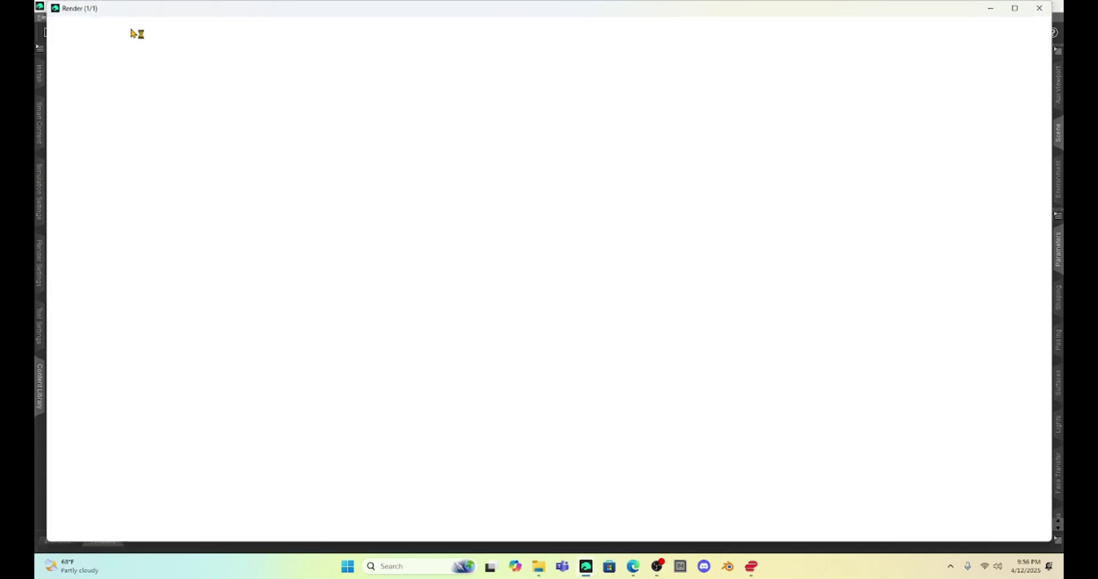